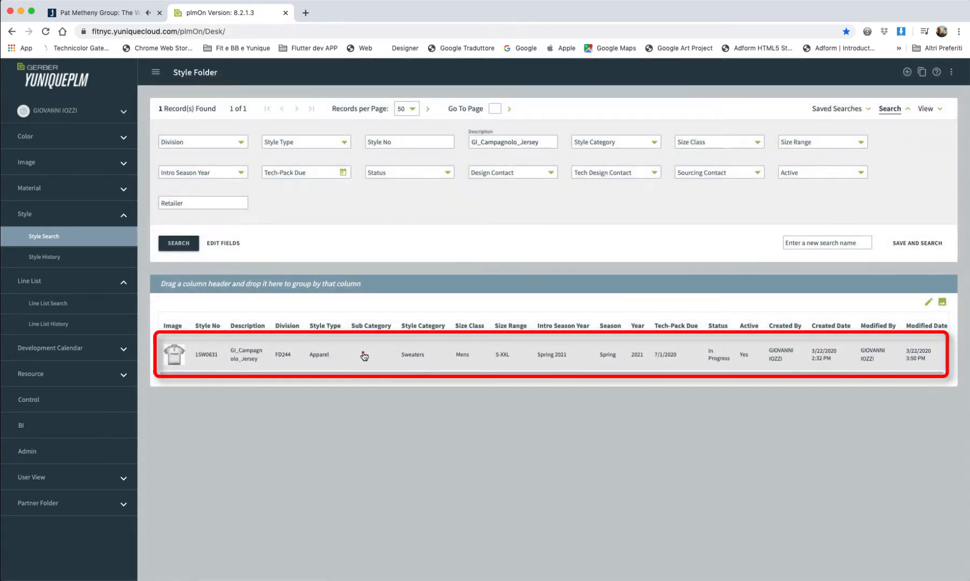
Open the GI_Campagnolo_Jersey style and add a Measurement Worksheet named "Before wash measurement" to its Measurements
double_click(364, 353)
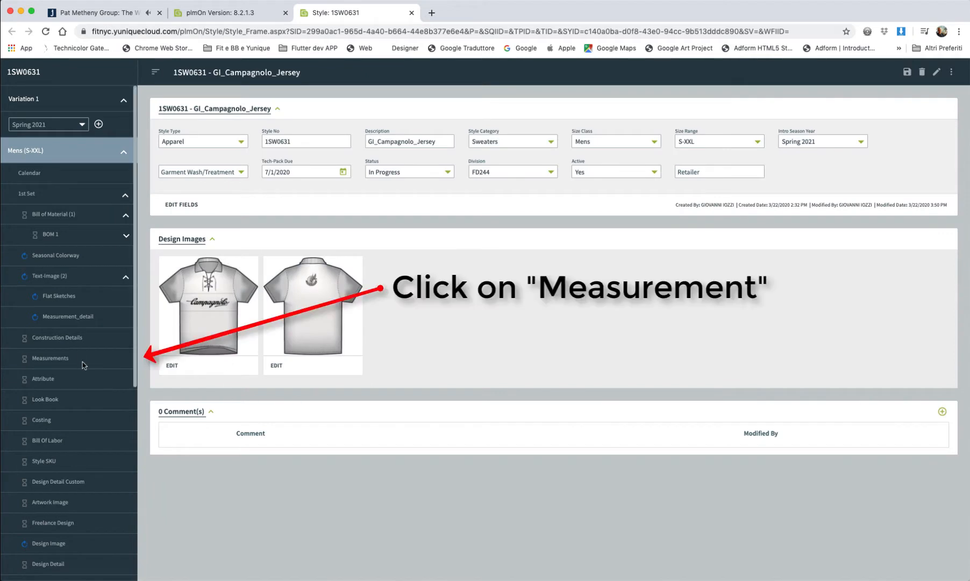
click(50, 359)
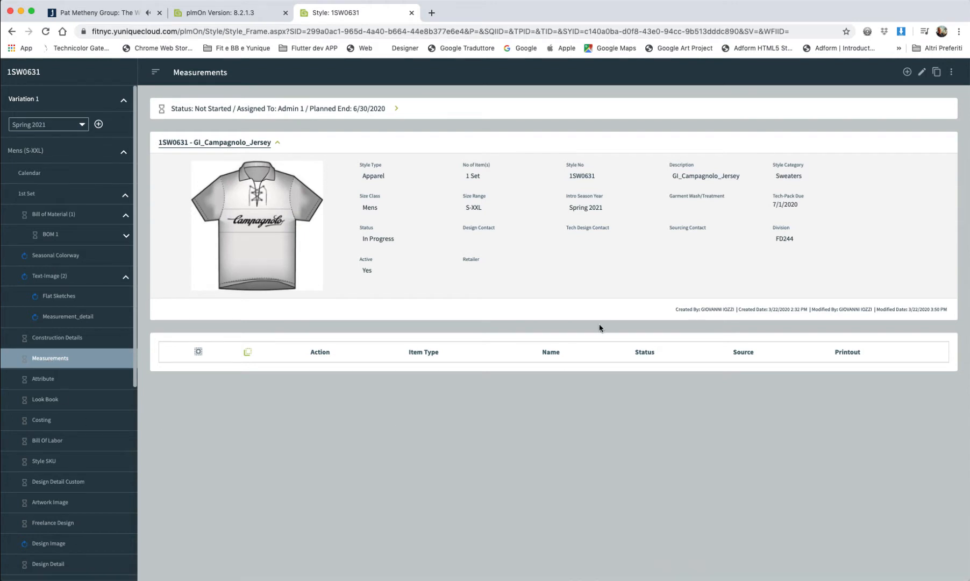
click(907, 71)
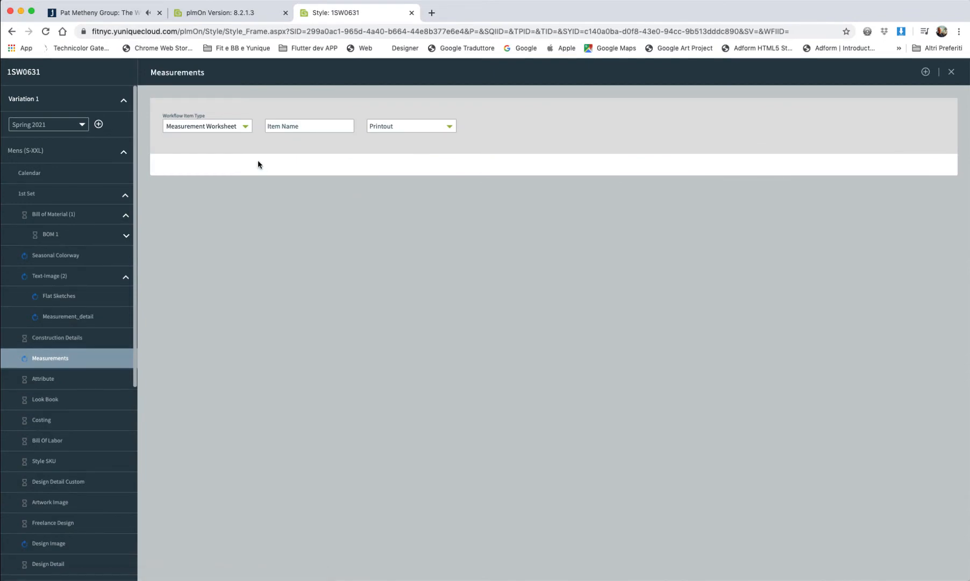
click(319, 125)
text(Before wash measurement)
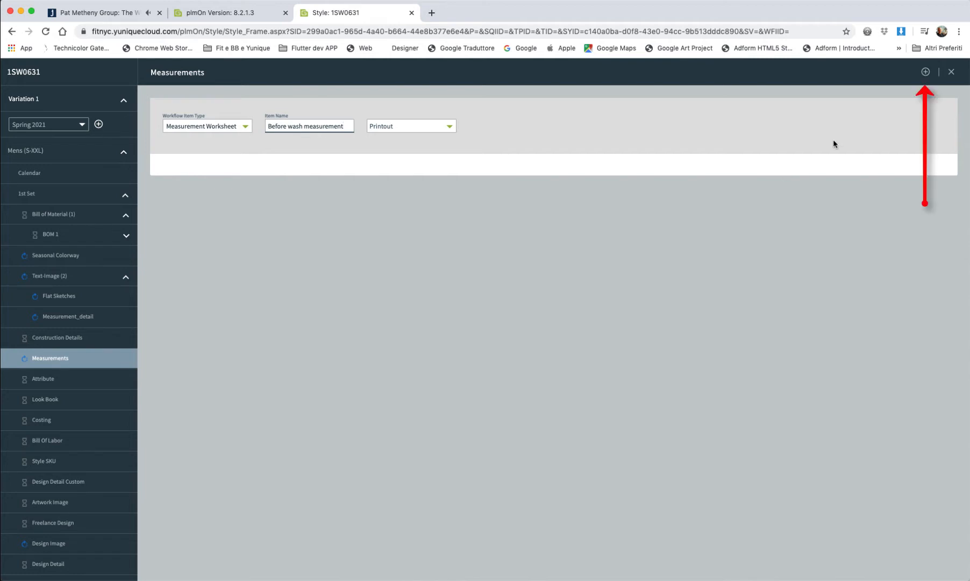
click(926, 72)
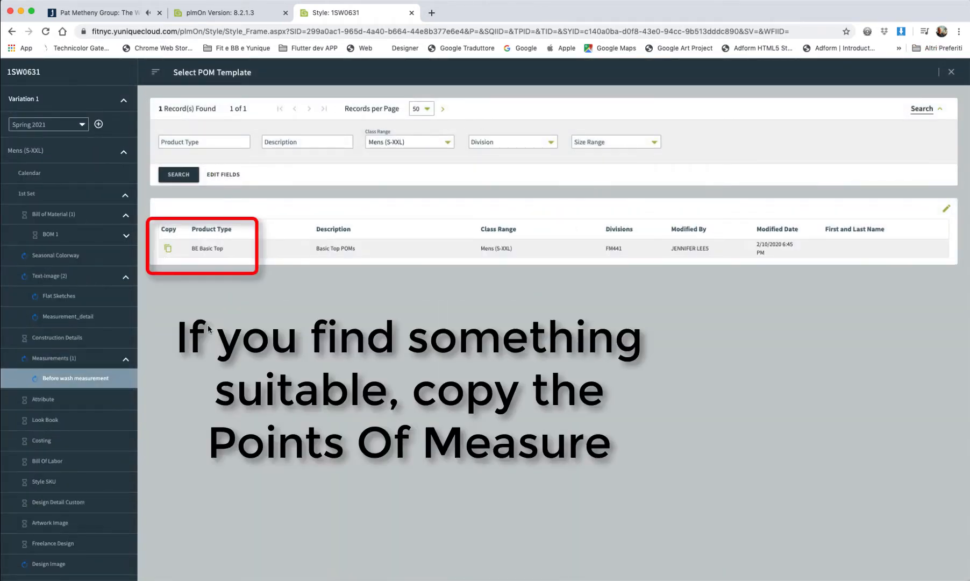
Copy the points of measure from the BE Basic Top template and open the sample size change
click(168, 248)
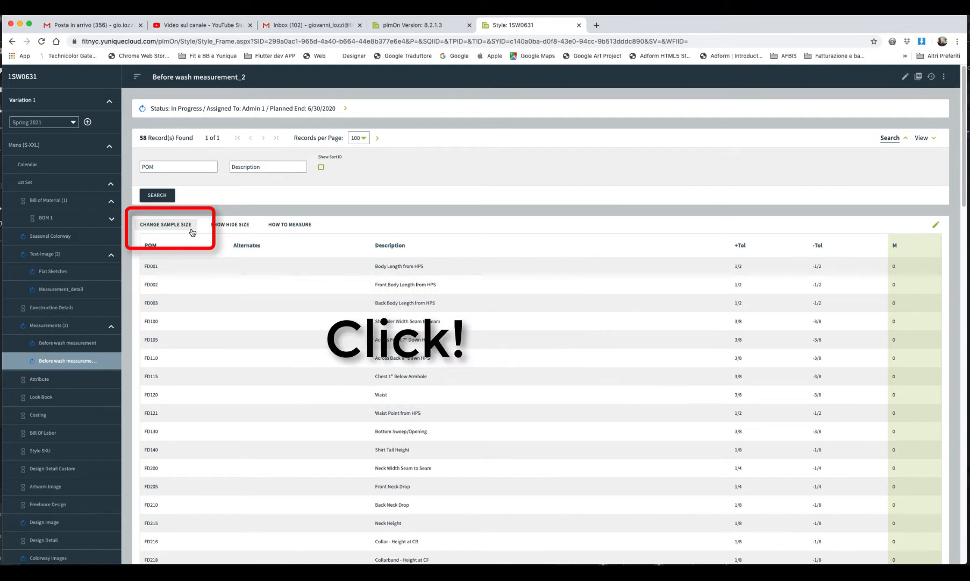
click(192, 232)
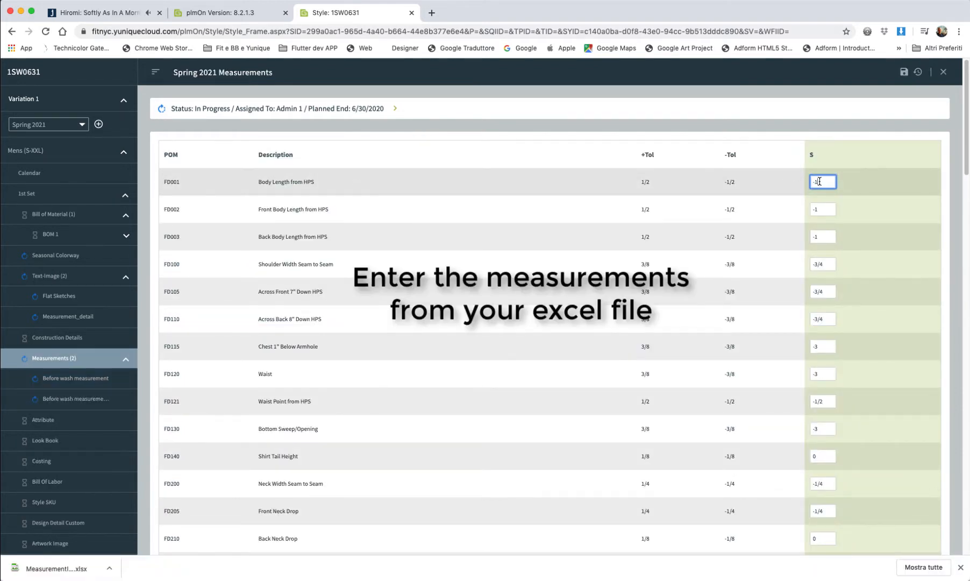
Set the S values of Body Length, Front Body Length and Back Body Length from HPS to 17 3/4, and Shoulder Width Seam to Seam to 11 1/2
drag(819, 181, 807, 185)
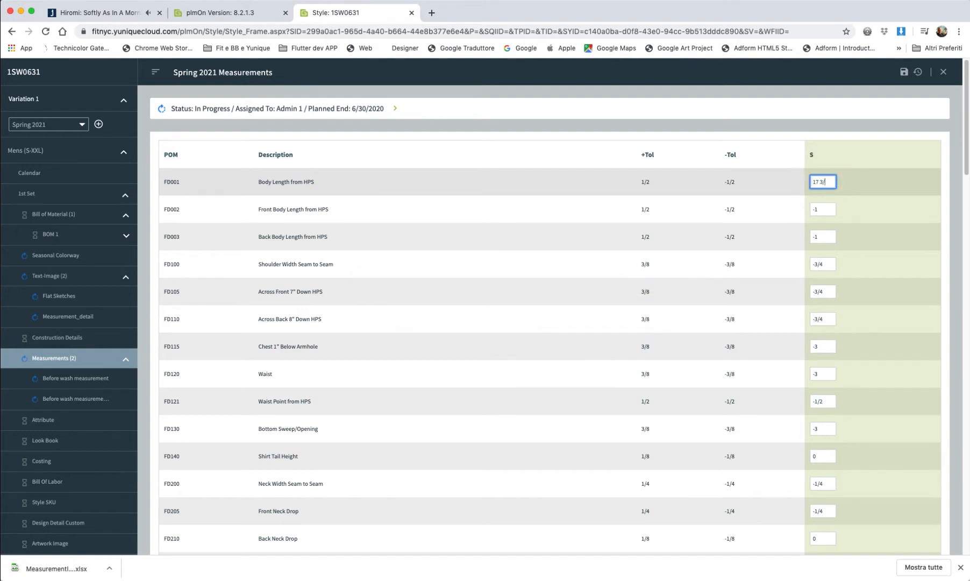
click(823, 207)
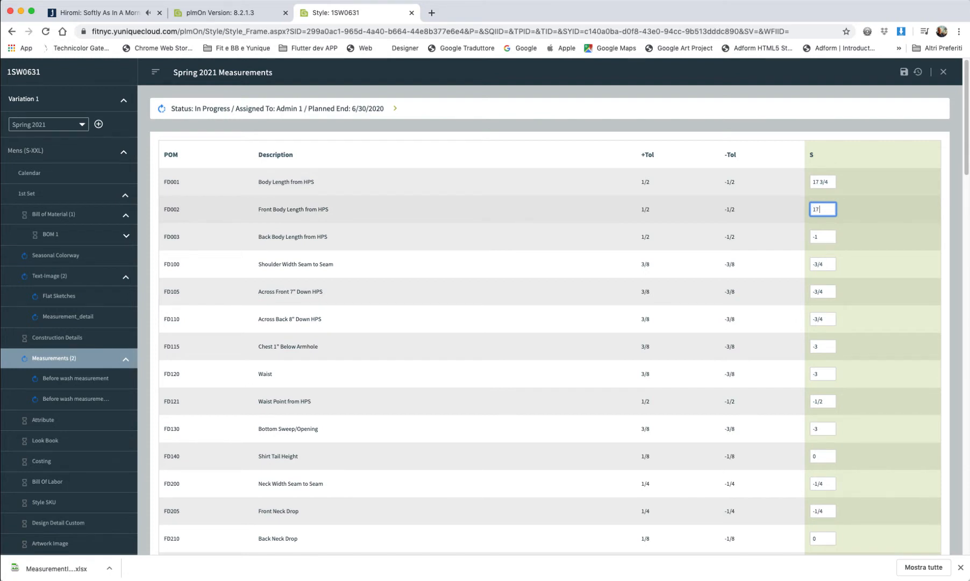
click(823, 236)
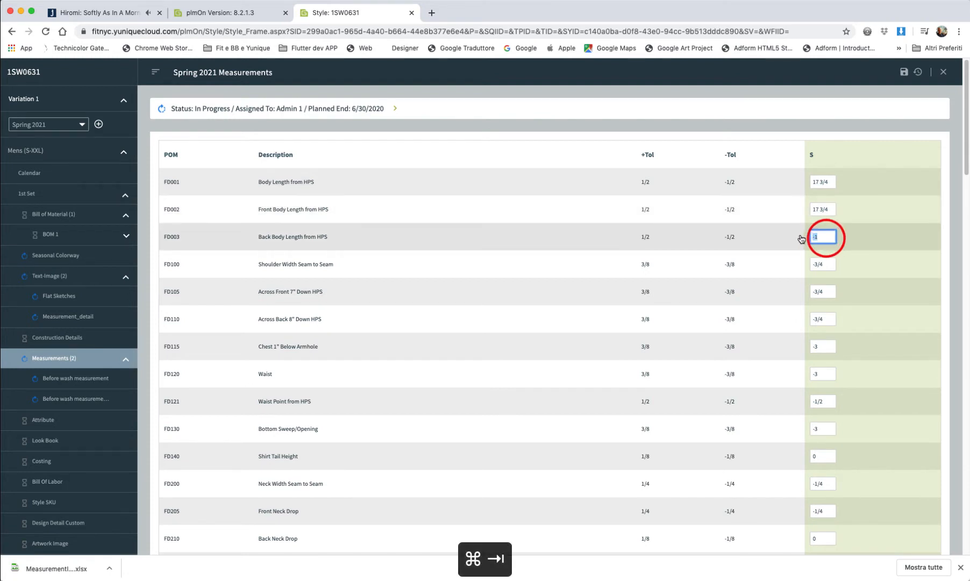
text(17 3/4)
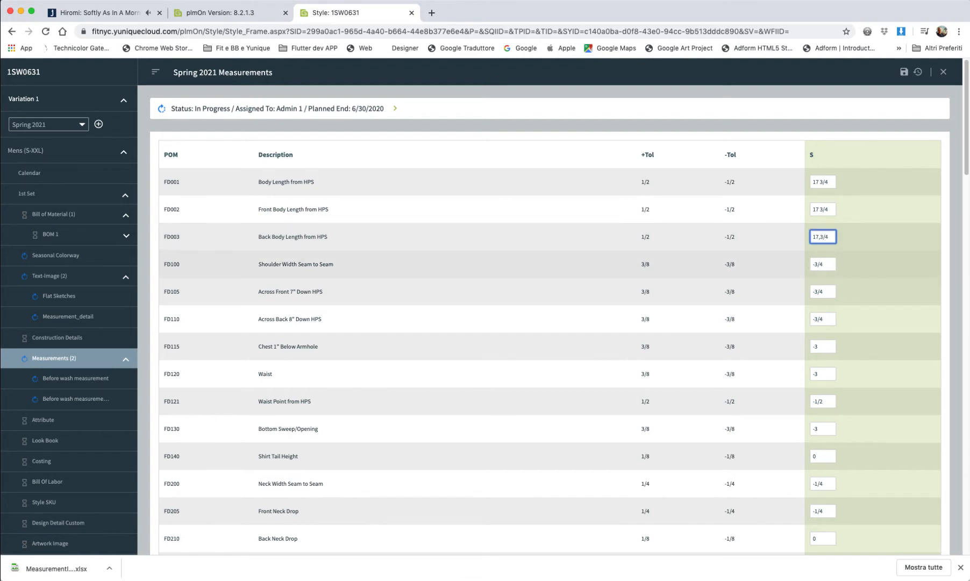
click(828, 263)
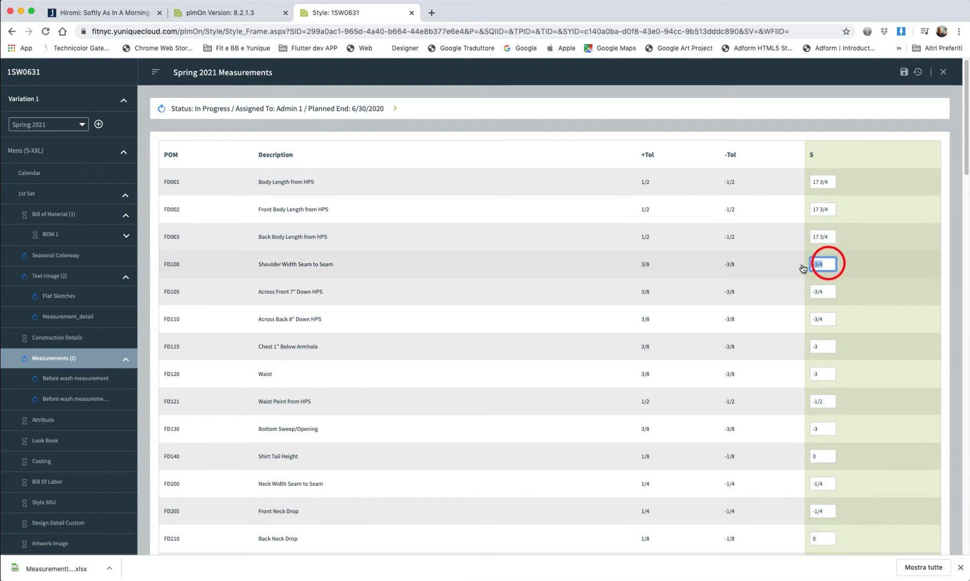
text(11 1/2)
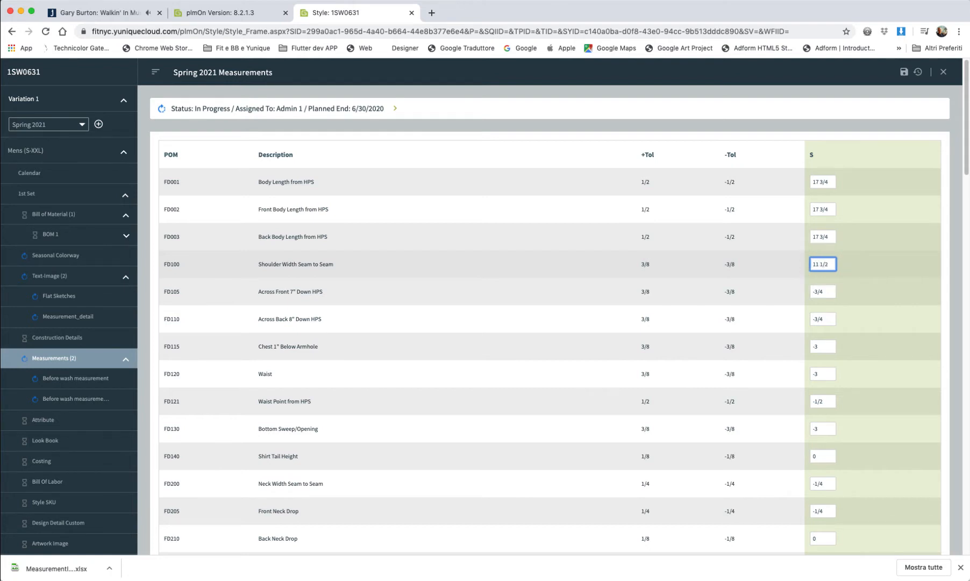
key(Tab)
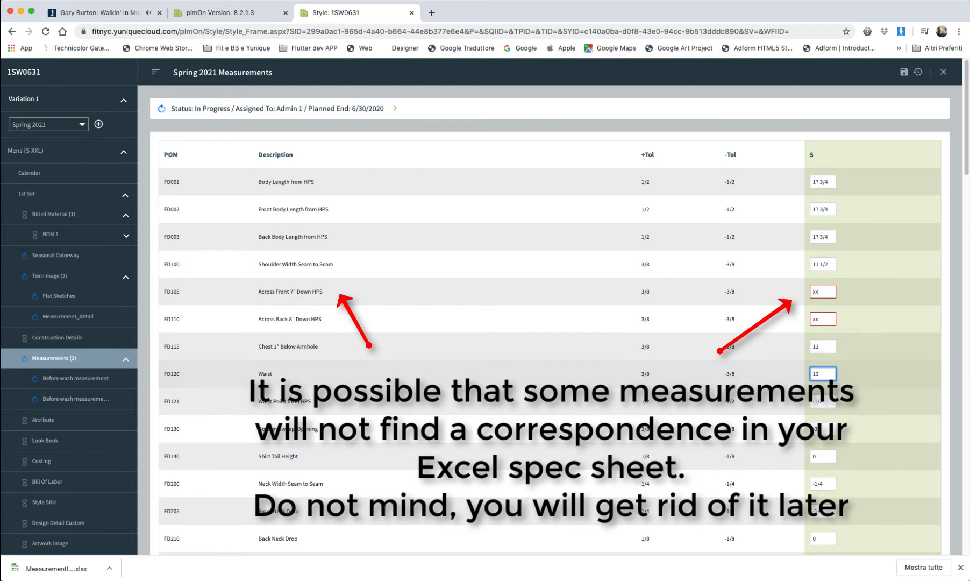
Switch to Microsoft Excel and set the millimetre value directly above 28 in column H to 340
key(super+Tab)
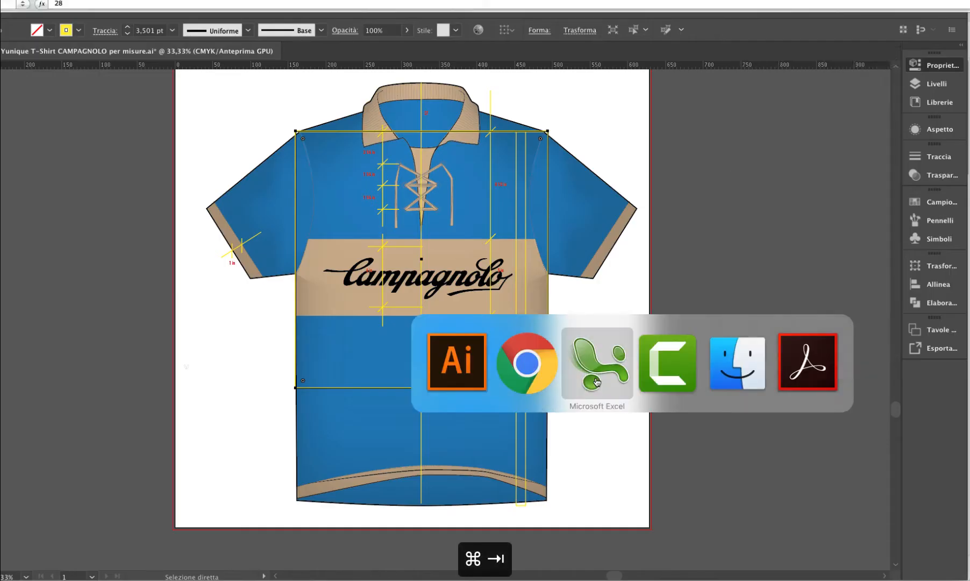
click(595, 381)
double_click(843, 228)
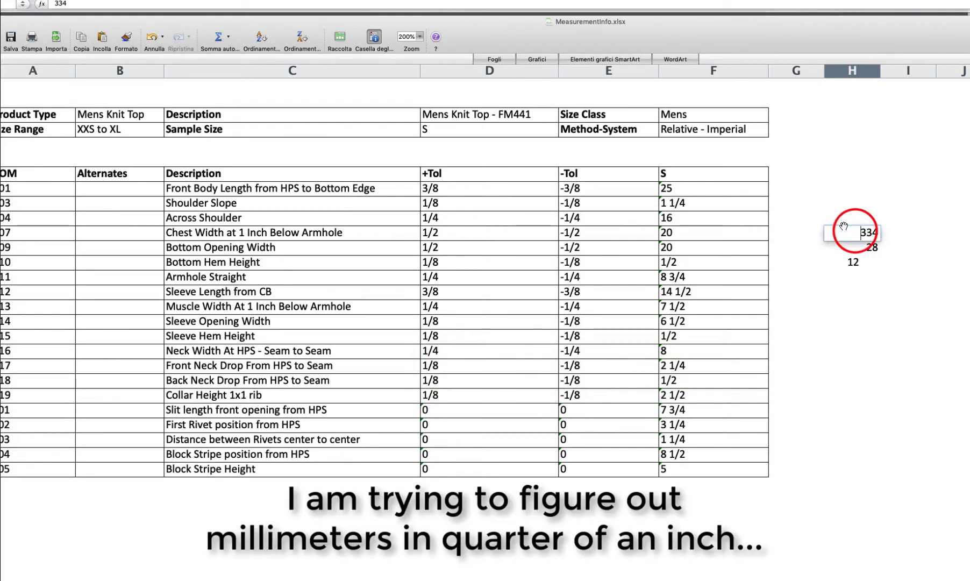
key(Delete)
key(Delete)
key(Delete)
text(340)
key(Return)
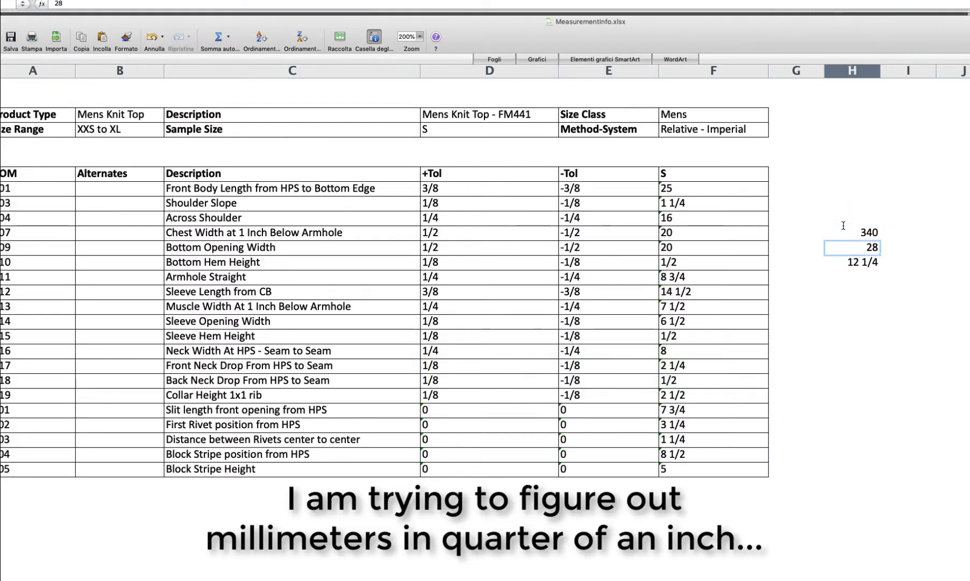
Switch back to the measurements in Chrome and set the S value of Waist Point from HPS to 12 1/4
key(super+Tab)
key(Tab)
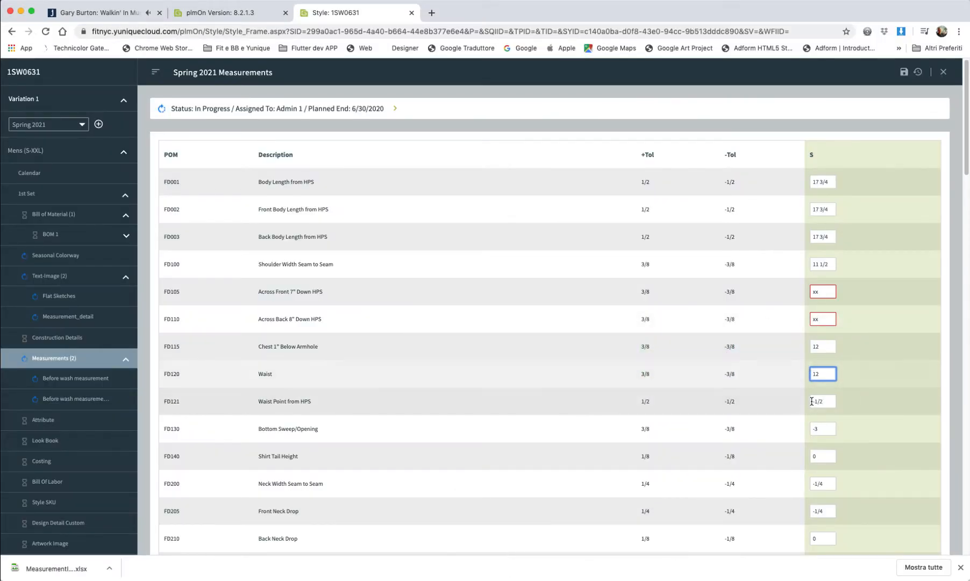
click(811, 401)
key(Delete)
key(Delete)
key(Delete)
text(12)
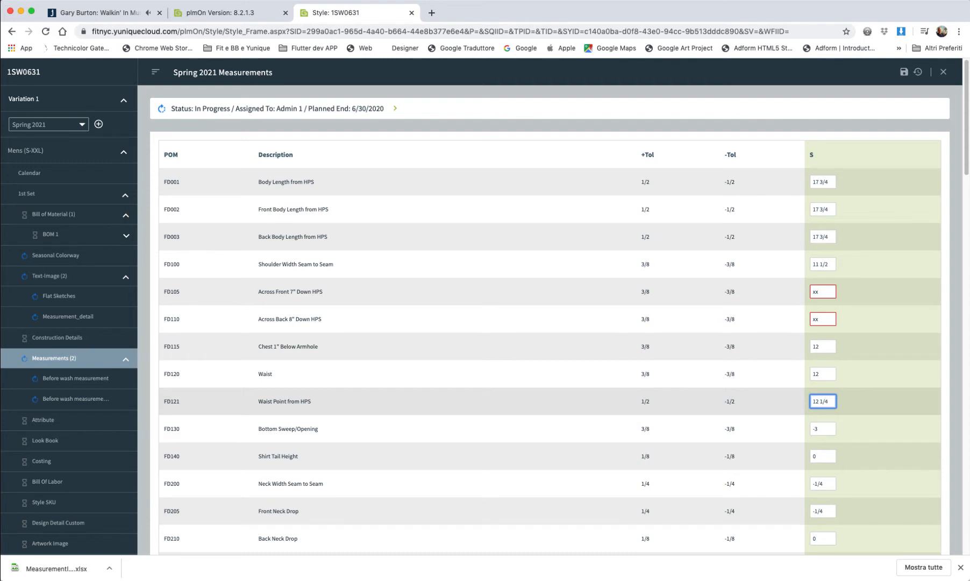
text( 1/4)
key(Tab)
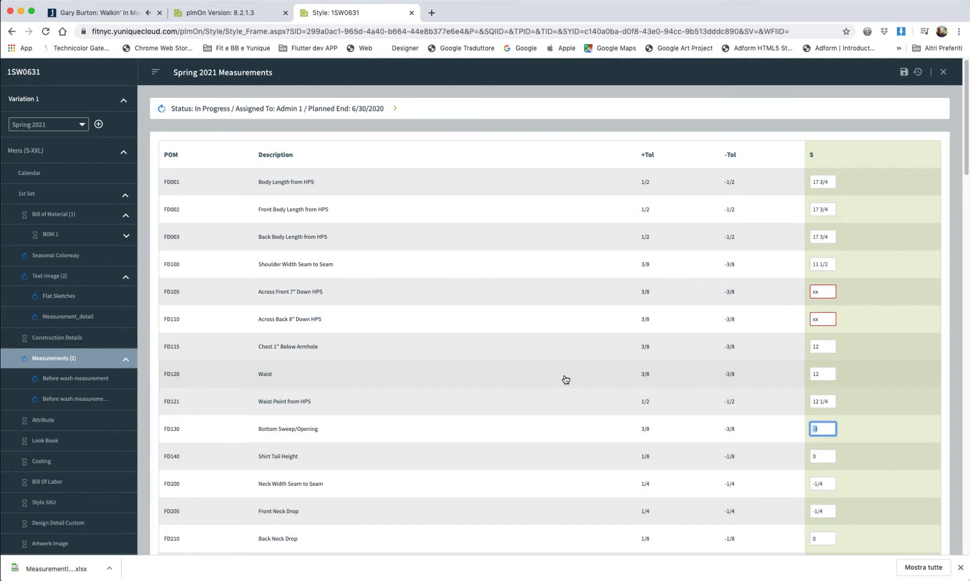
Enter xx as the S value for Bottom Sweep/Opening and Shirt Tail Height
text(xx)
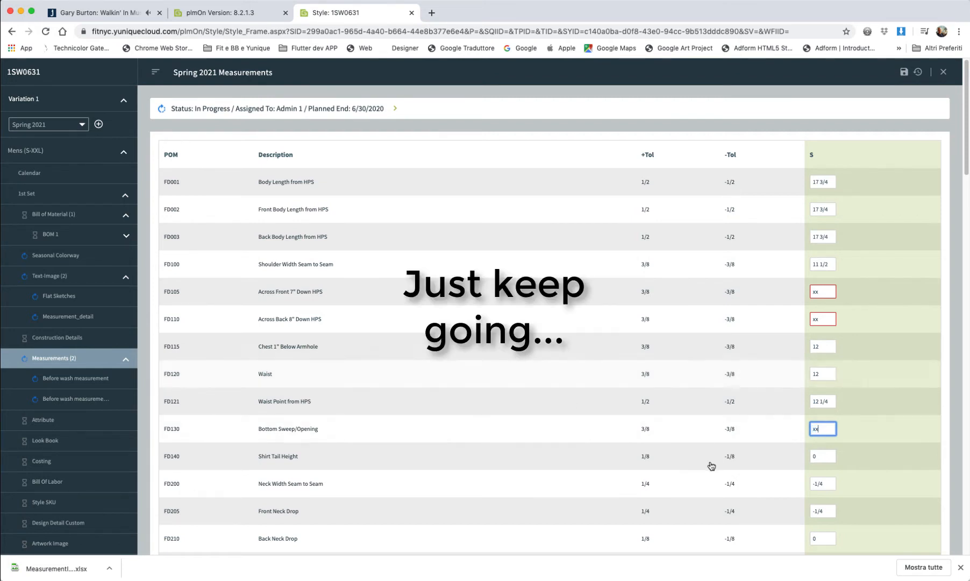
click(818, 454)
text(xx)
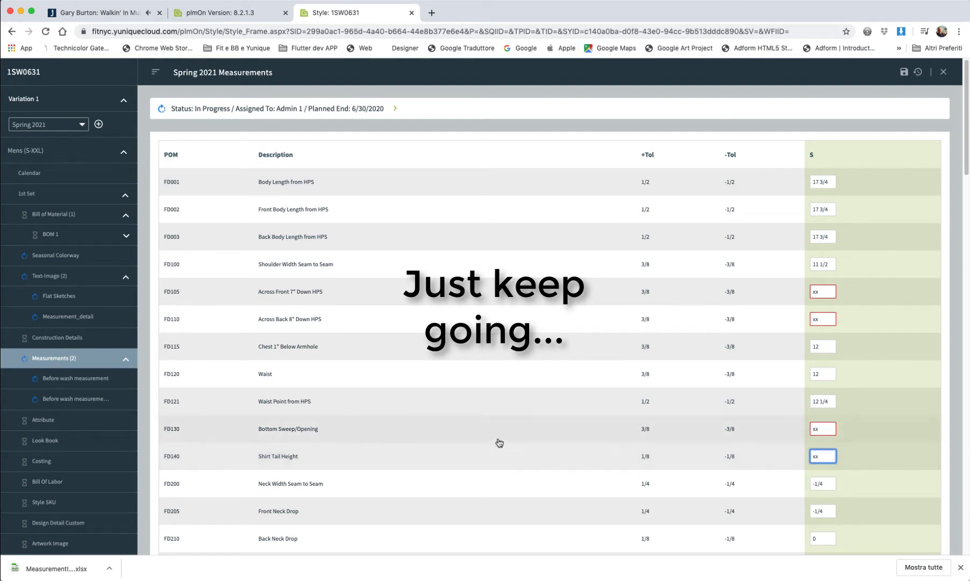
Save the Spring 2021 measurements and open the Before wash measurement worksheet for editing
scroll(499, 442, down, 1)
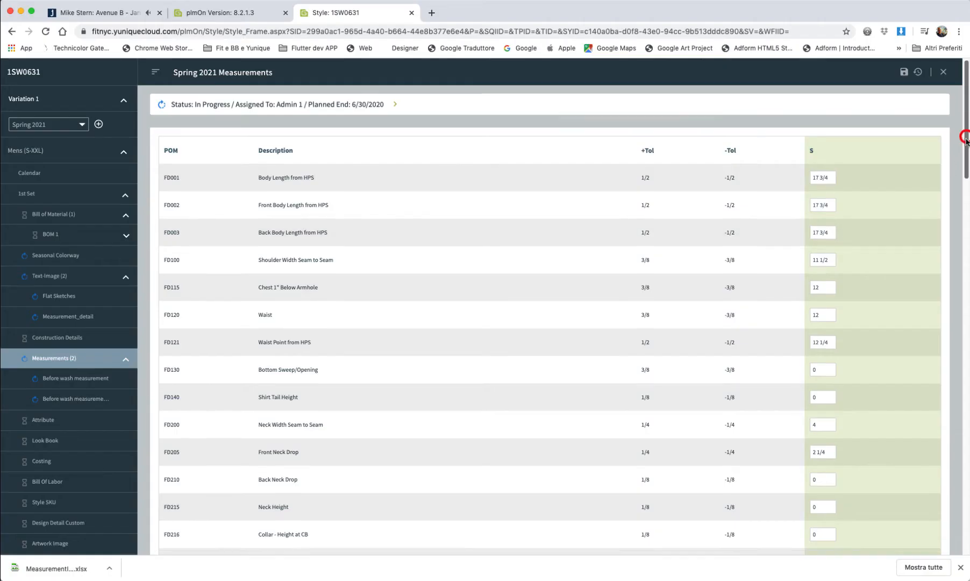
mouse_move(966, 141)
mouse_down()
mouse_move(955, 448)
mouse_move(947, 140)
mouse_up()
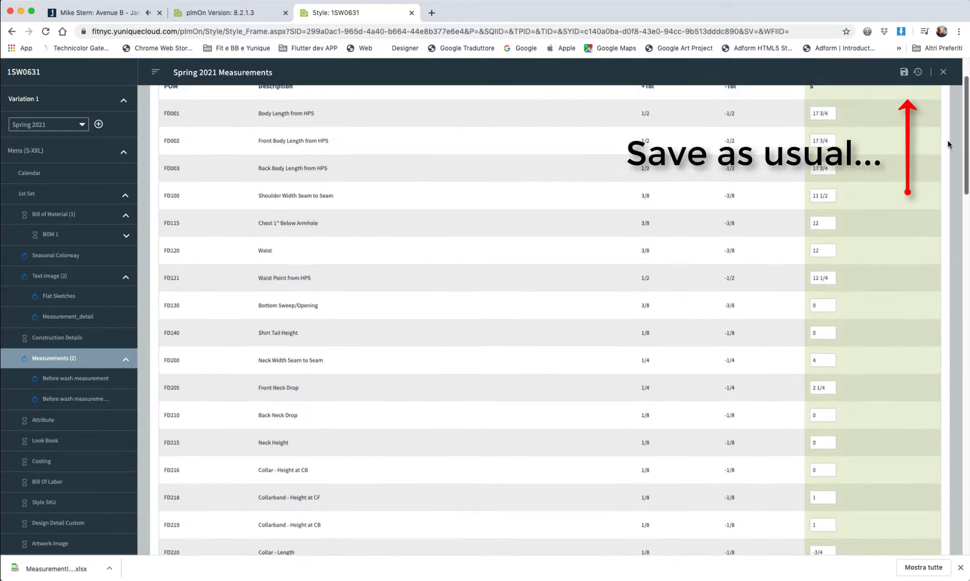
click(899, 72)
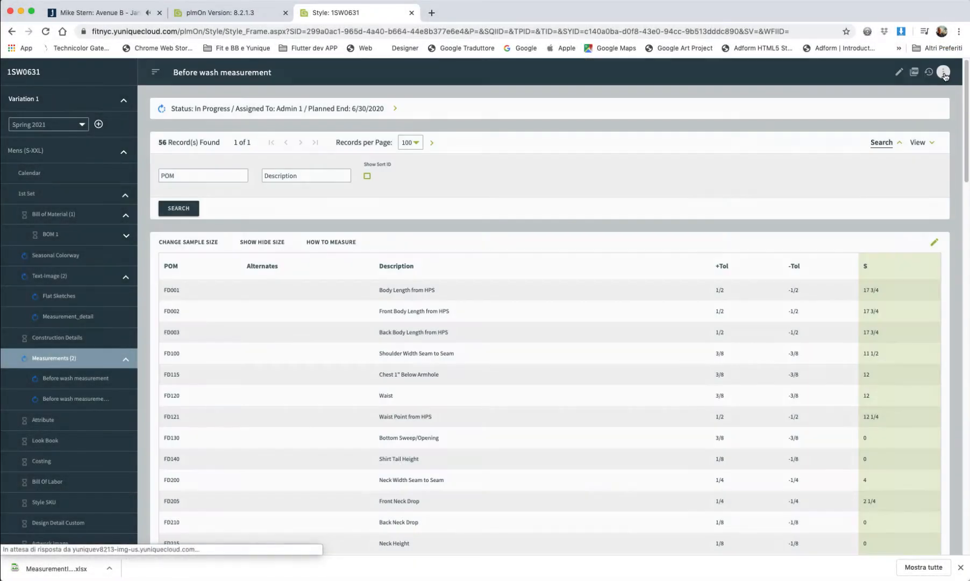
click(899, 72)
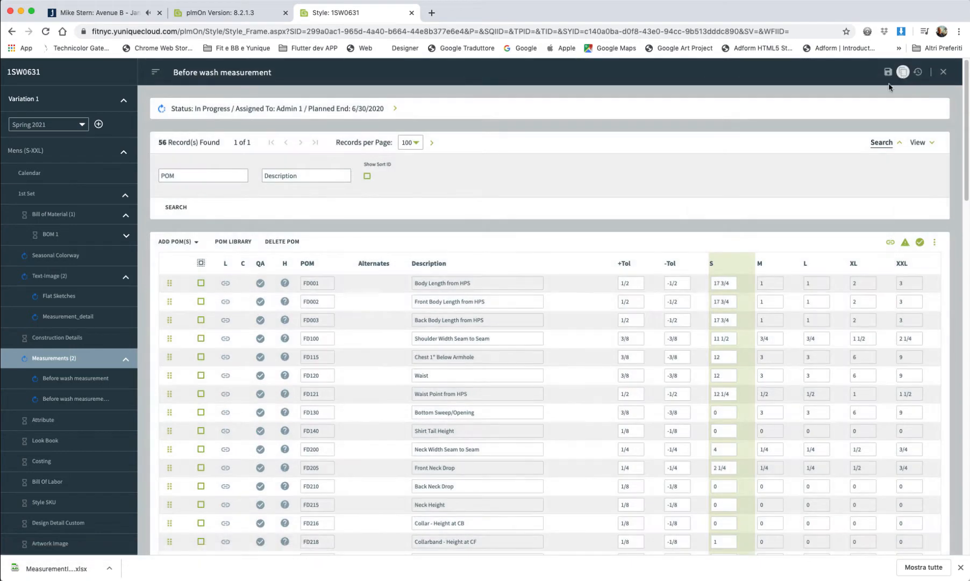
Select the points of measure FD130, FD140, FD210, FD215 and FD216
scroll(901, 241, down, 3)
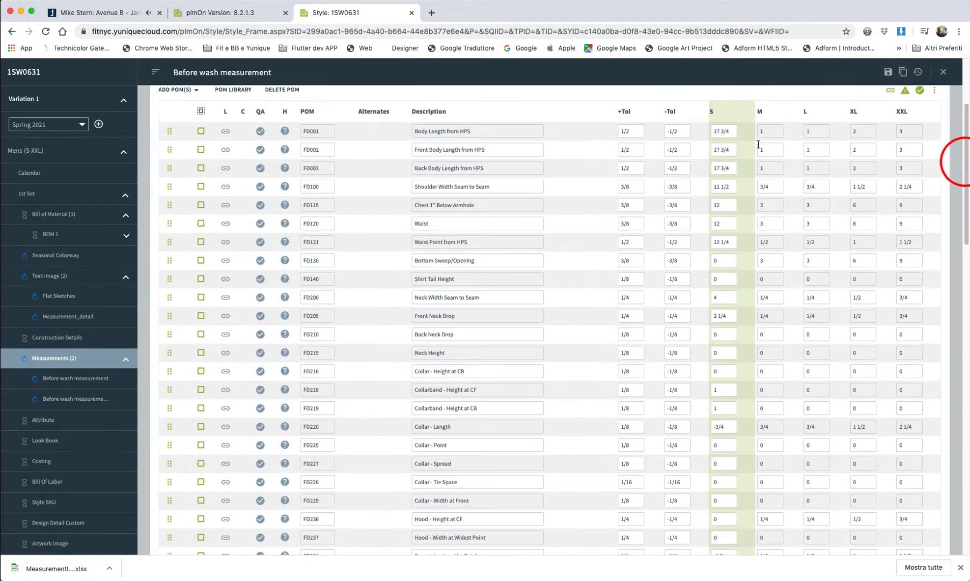
click(201, 260)
click(201, 279)
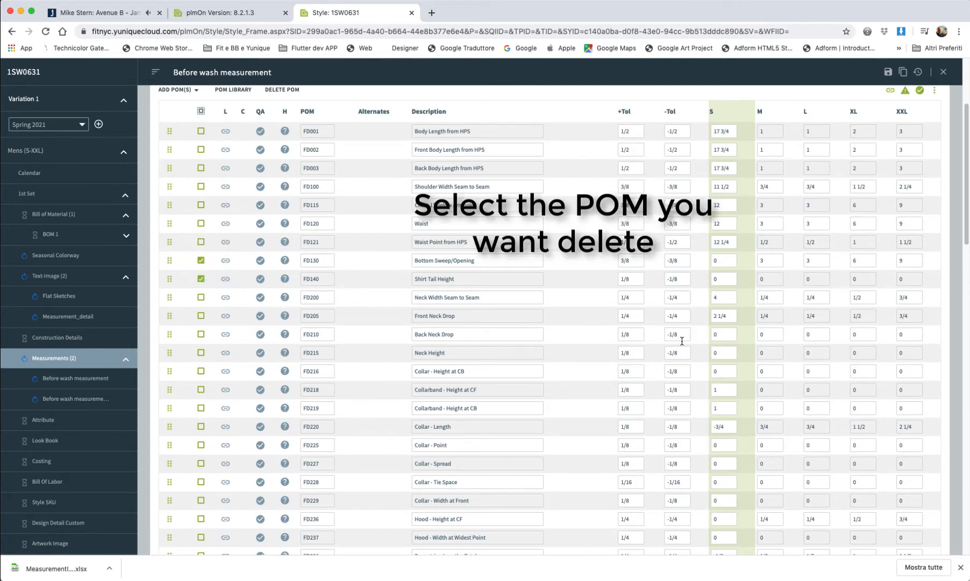
click(201, 333)
click(201, 352)
click(201, 371)
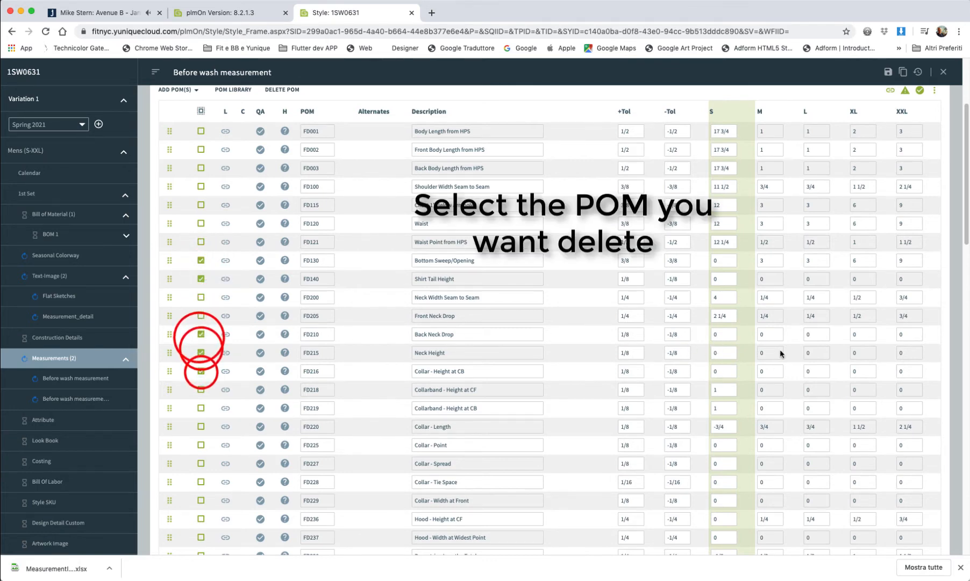
Add the points of measure FD225, FD227, FD228, FD229, FD236, FD237, FD250 and FD252 to the selection
drag(965, 238, 965, 288)
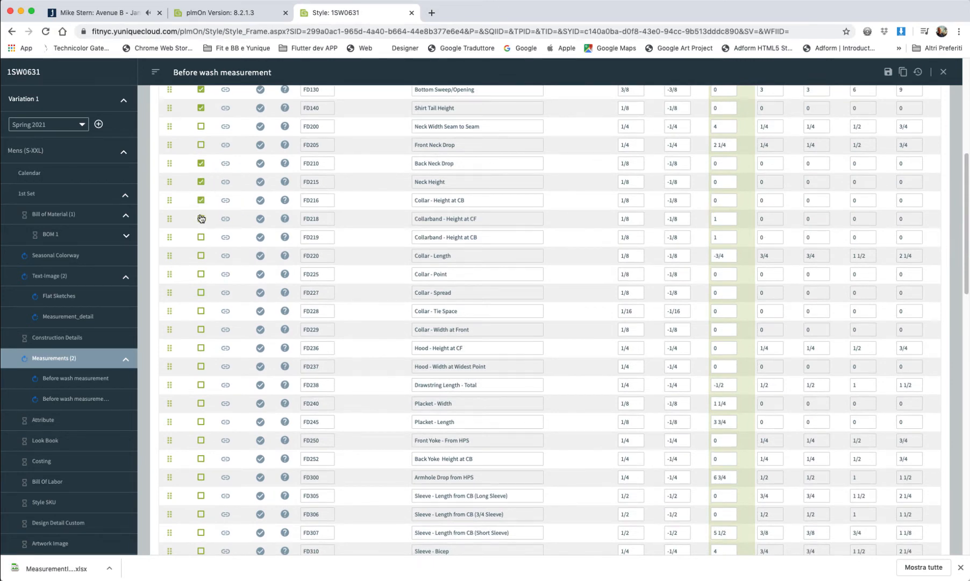
click(201, 273)
click(201, 293)
click(201, 311)
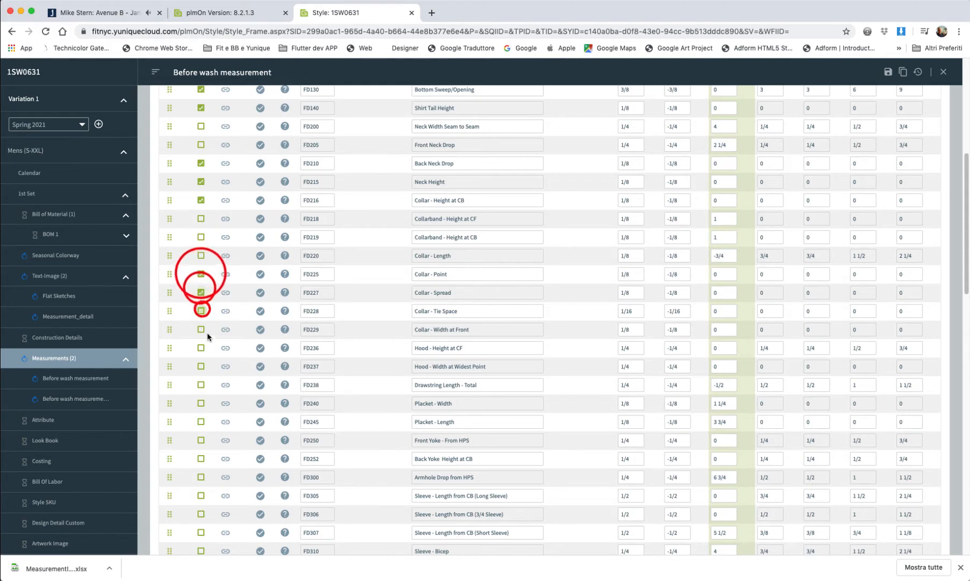
click(201, 329)
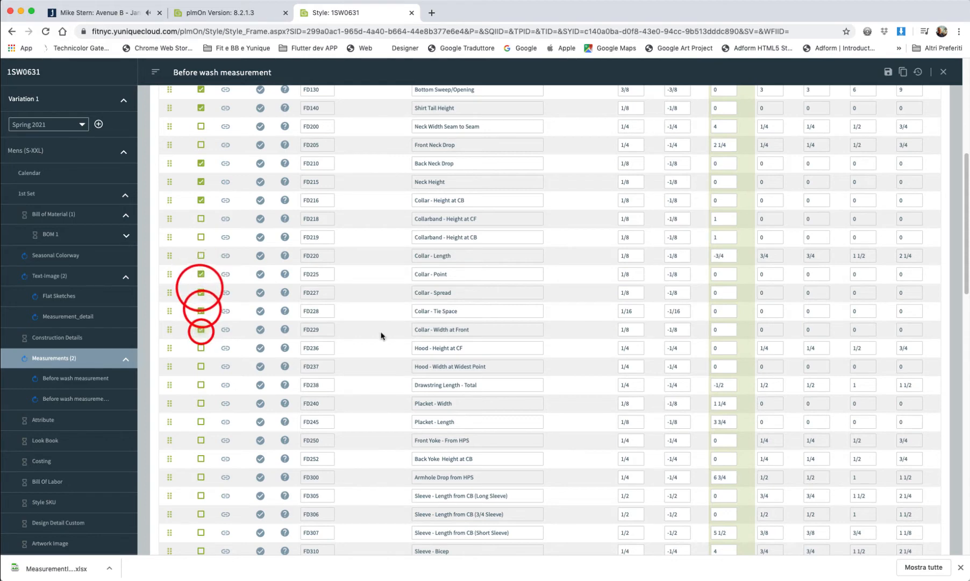
click(201, 366)
click(200, 348)
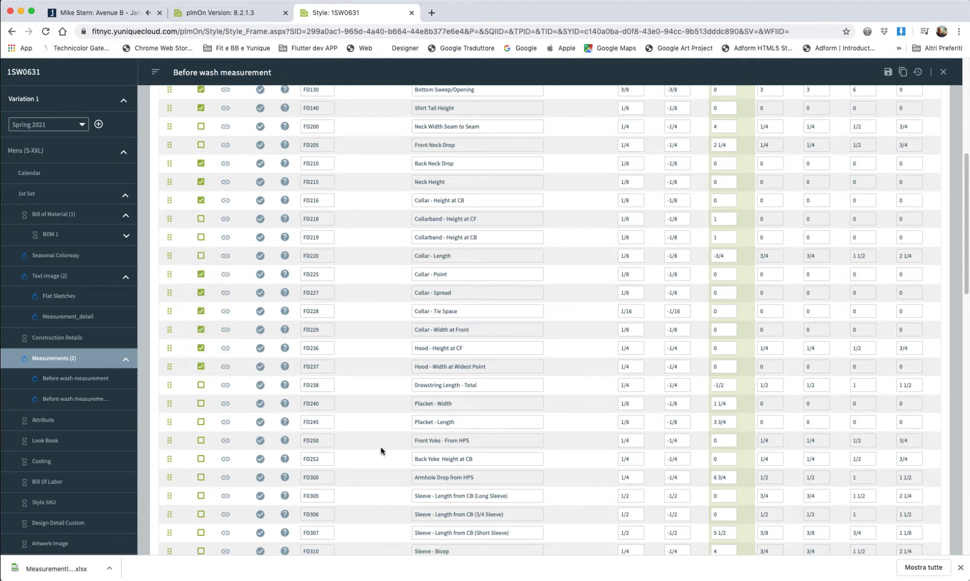
click(200, 439)
click(200, 458)
Add the points of measure FD330, FD340, FD342, FD344, FD410 and FD415 to the selection
drag(966, 242, 963, 394)
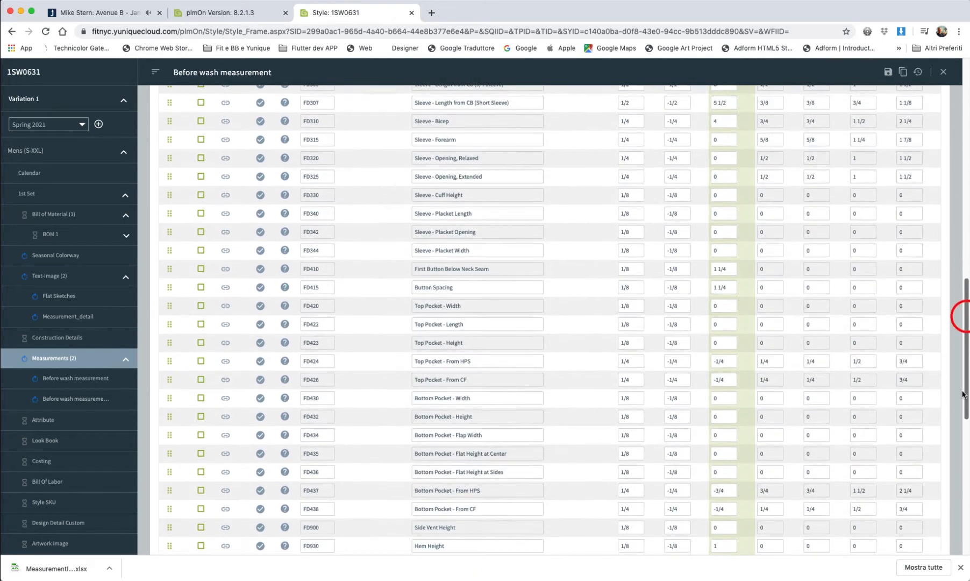
click(200, 189)
click(201, 208)
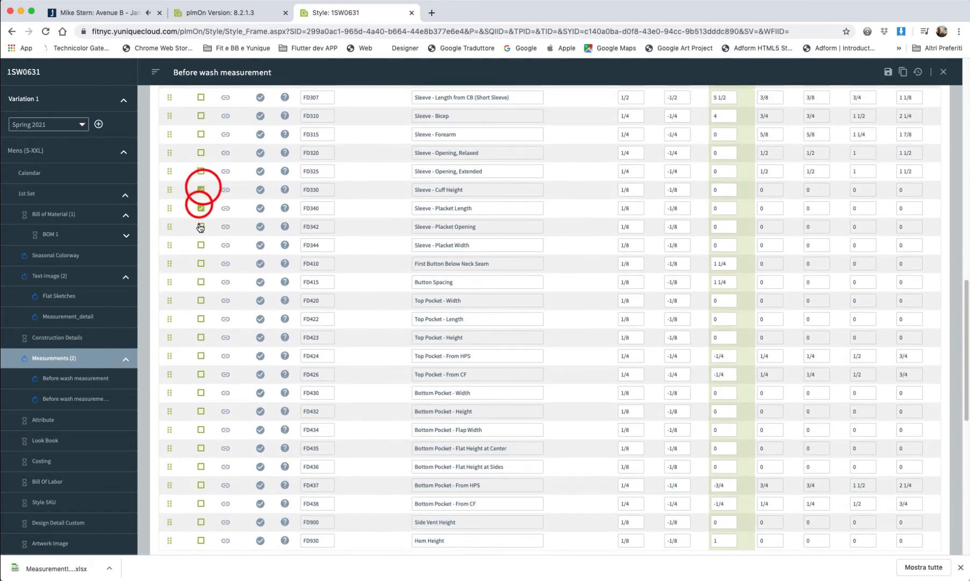
click(200, 226)
click(200, 245)
click(200, 263)
click(201, 281)
Add the top pocket width, length and height (FD420, FD422, FD423) and bottom pocket width (FD430) to the selection
click(201, 300)
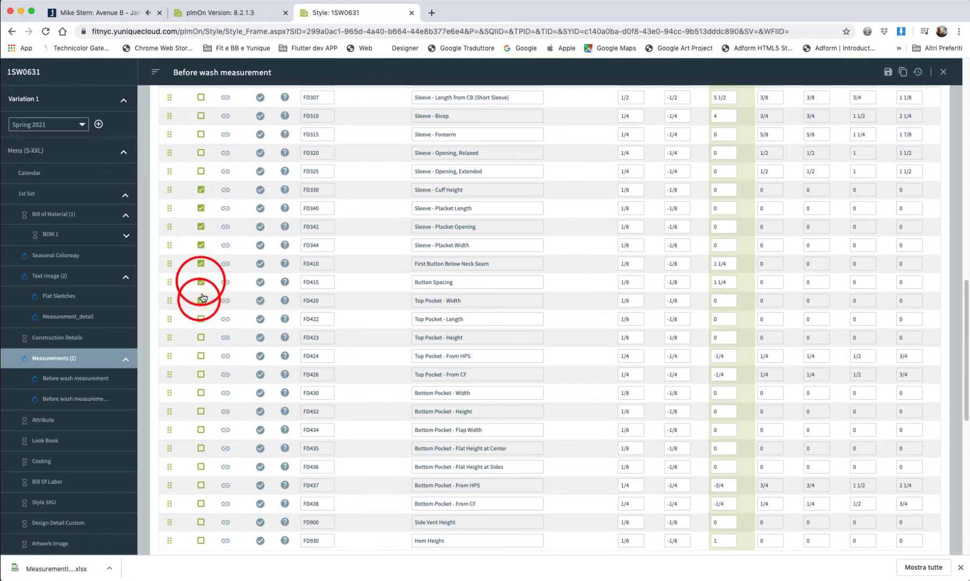
click(200, 319)
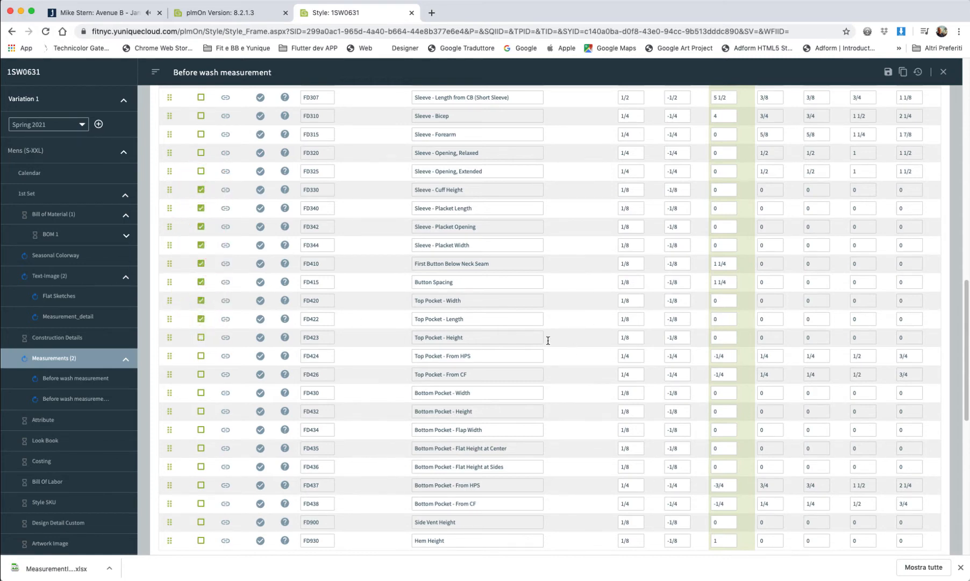
click(201, 337)
click(202, 393)
Add the points of measure FD432, FD434, FD435, FD436, FD900 and FD930 to the selection
drag(967, 295, 967, 344)
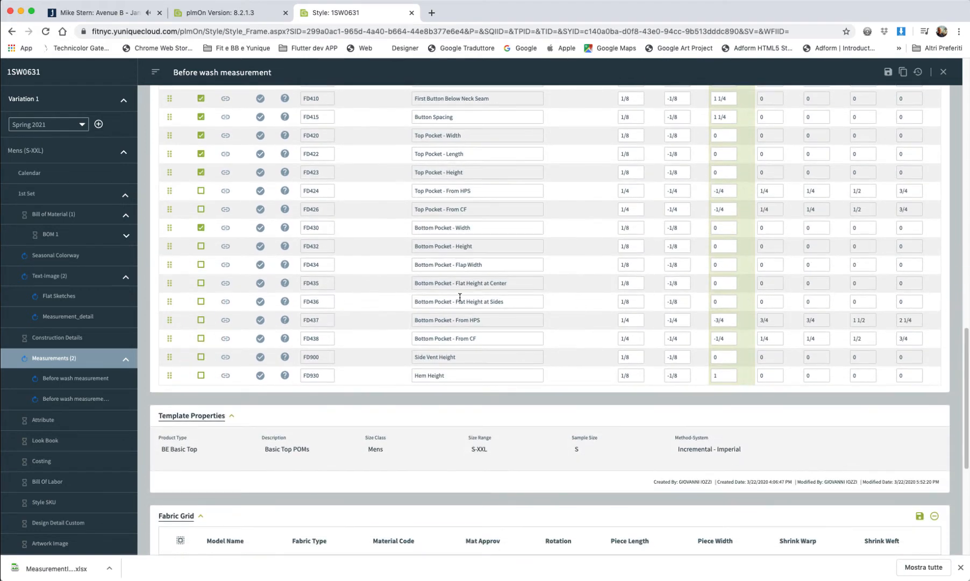
click(202, 301)
click(201, 356)
click(200, 376)
click(202, 283)
click(201, 265)
click(201, 246)
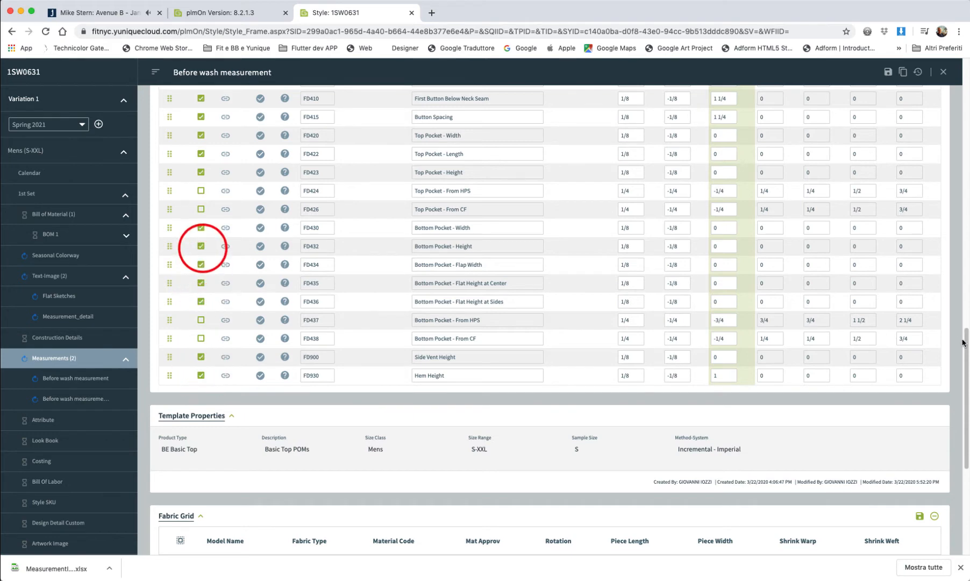
Delete all the selected points of measure from the Before wash measurement worksheet
drag(966, 347, 965, 97)
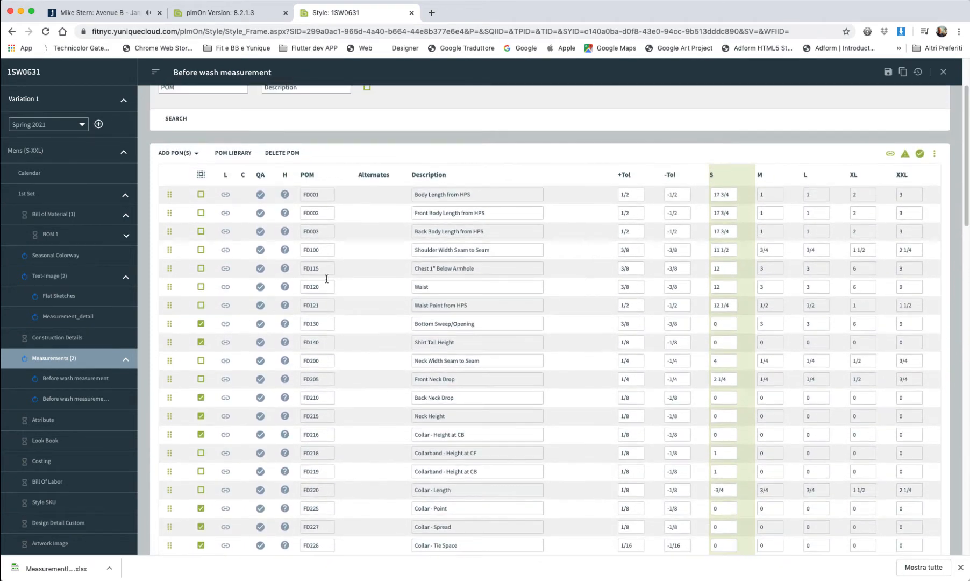
click(267, 154)
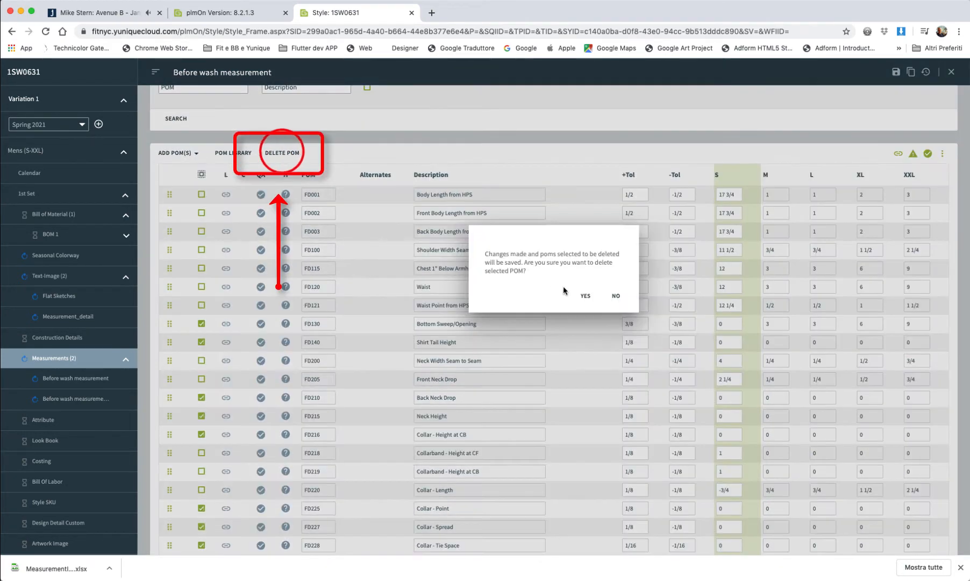
click(583, 295)
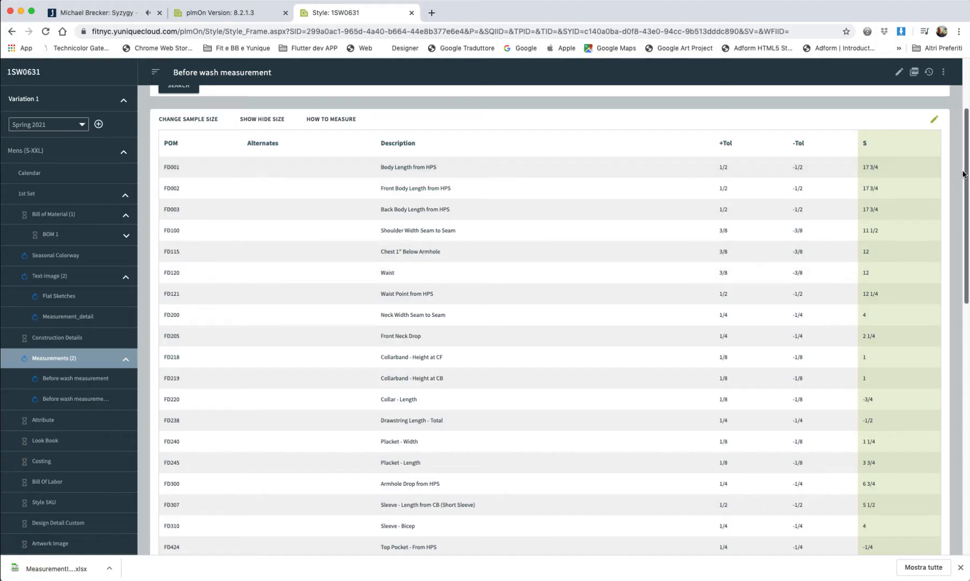
drag(962, 173, 966, 129)
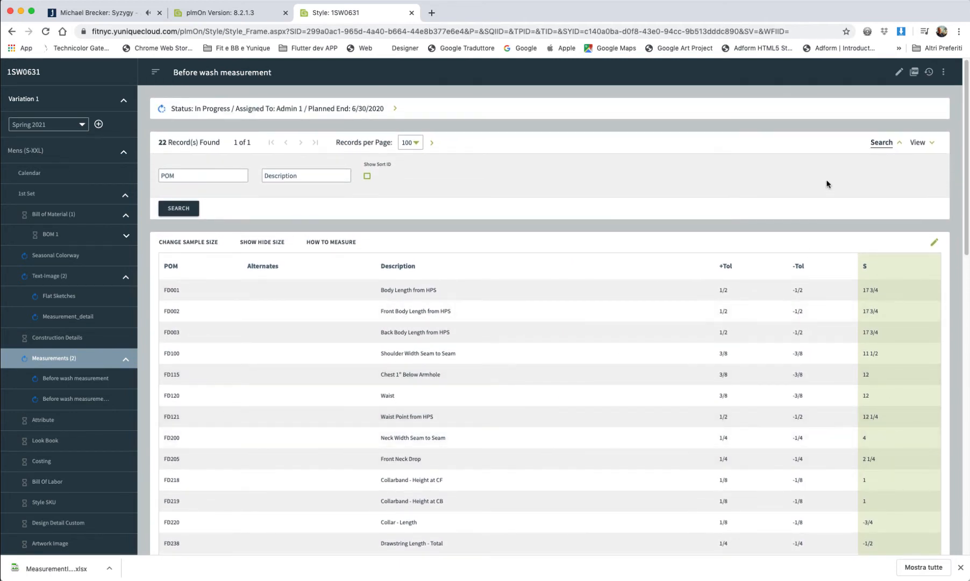
Check the jersey's extra details in Illustrator, and add three new point of measure rows to the Before wash measurement worksheet
key(super+Tab)
key(super+Tab)
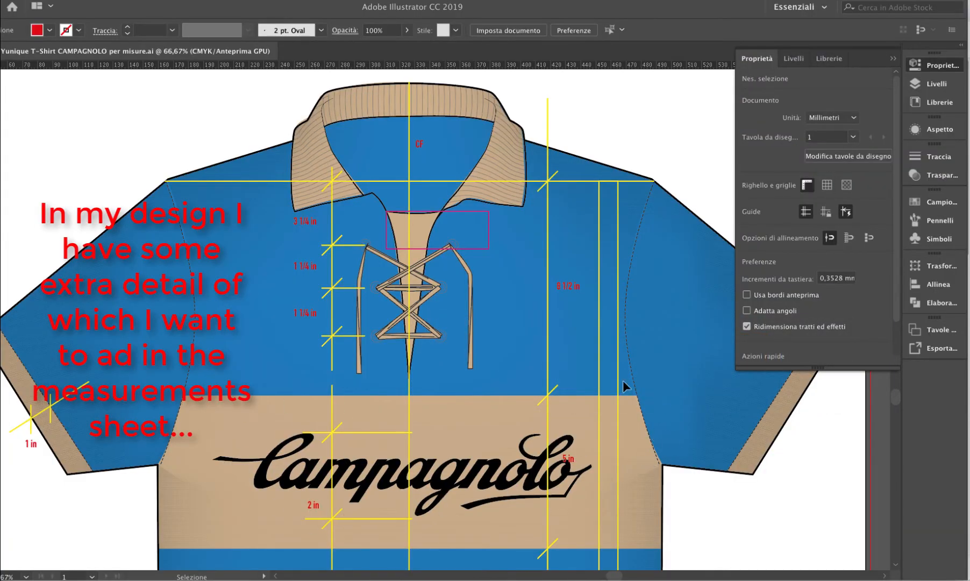
key(super+Tab)
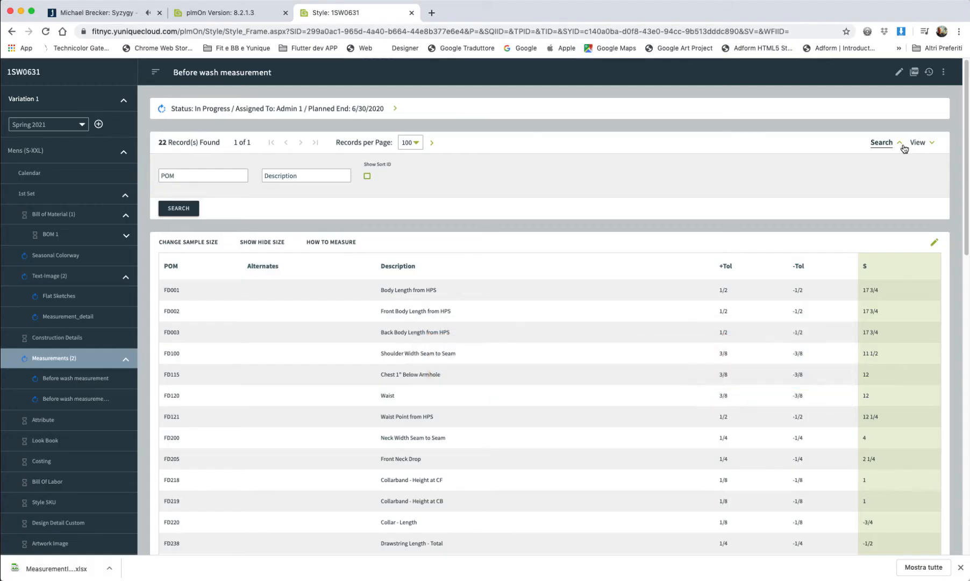
click(899, 72)
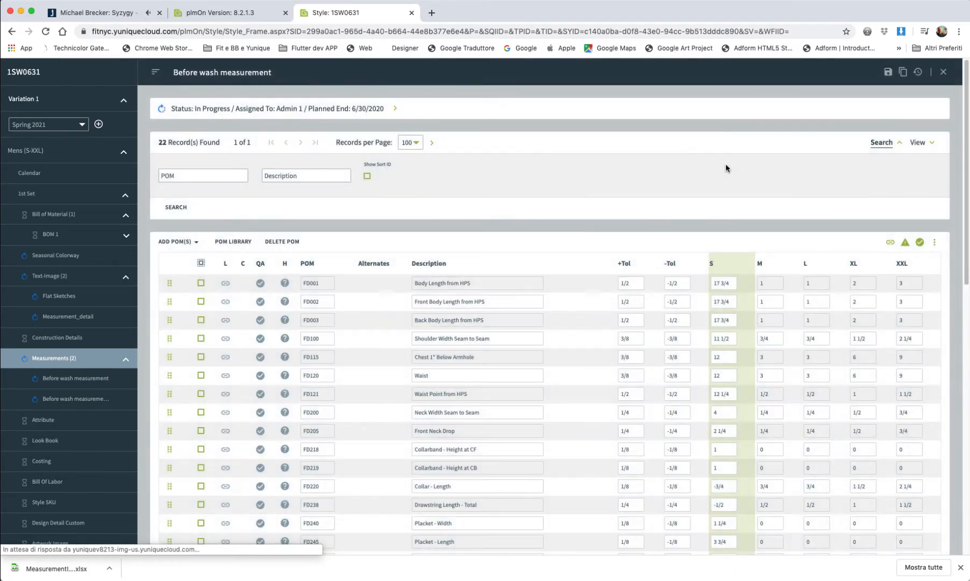
click(192, 242)
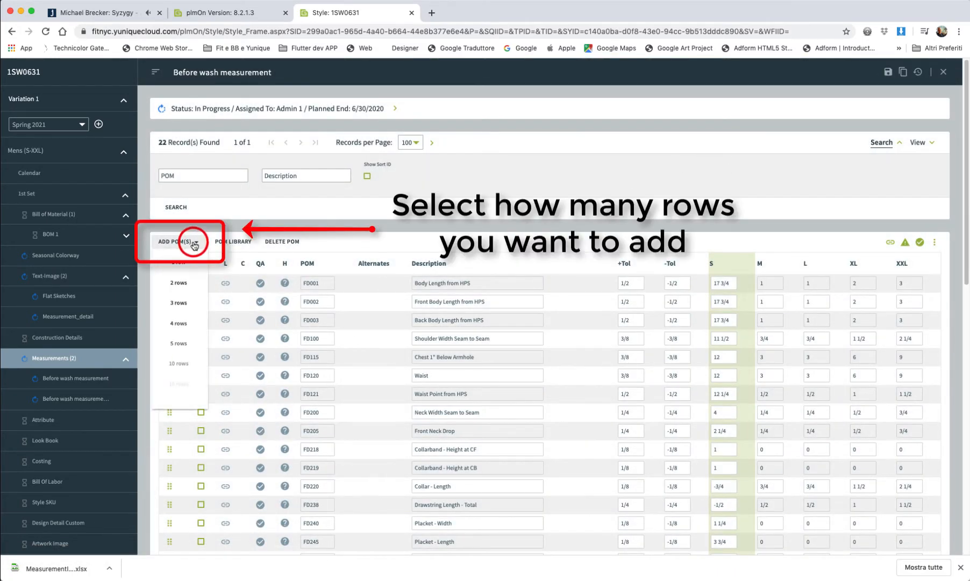
click(181, 302)
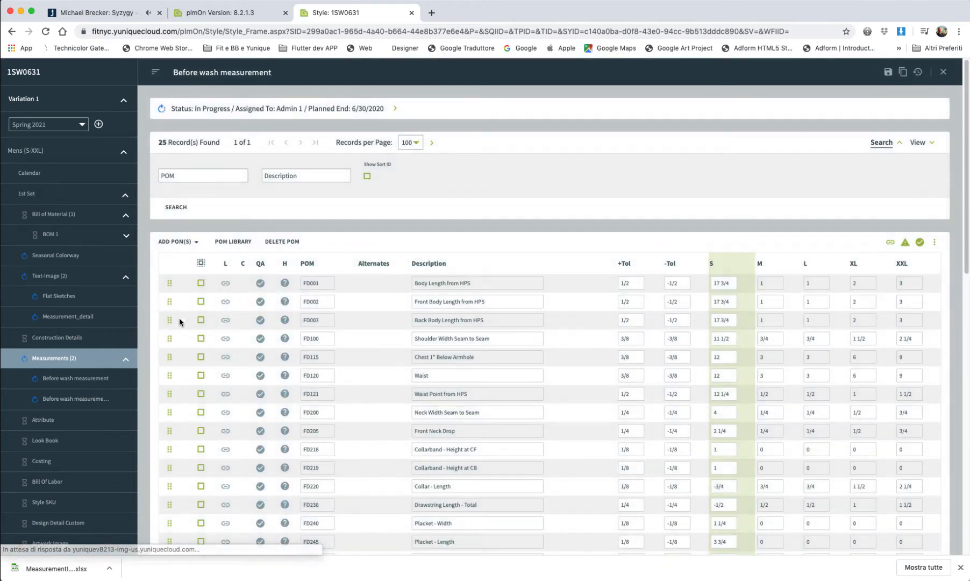
Describe the first ADHOC row as "First button - From HPS" and set its S value to 3 1/4
drag(965, 201, 955, 370)
click(441, 307)
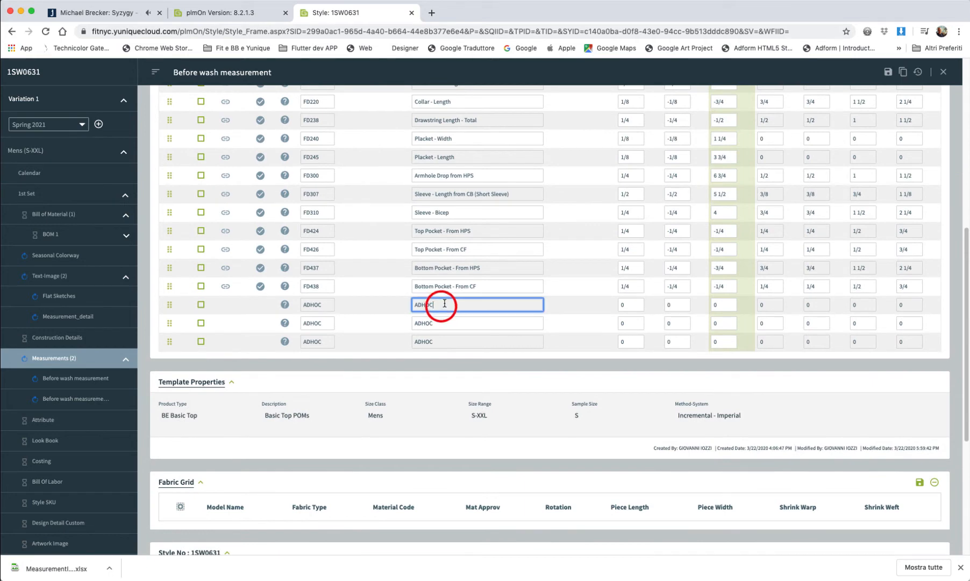
text(First button)
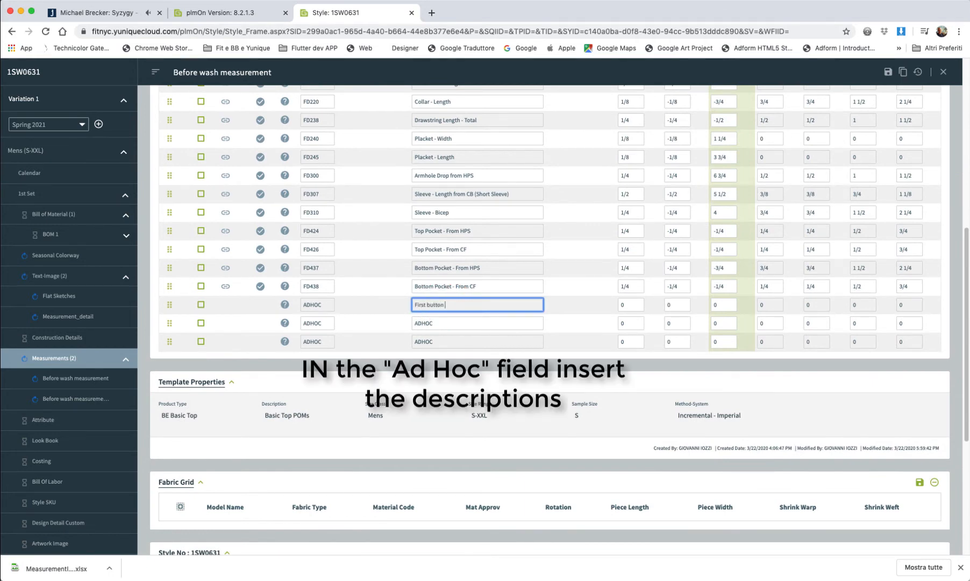
text( fro)
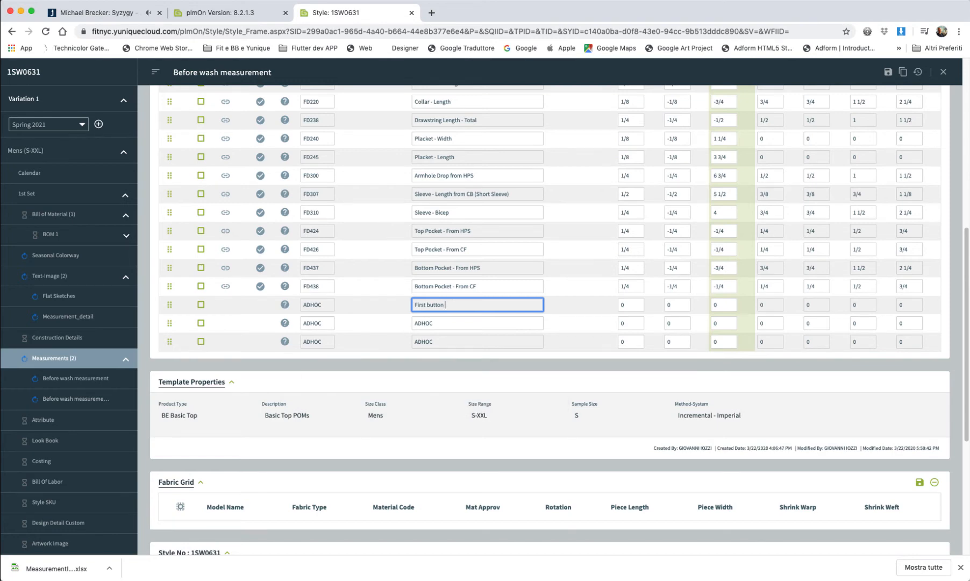
key(super+Tab)
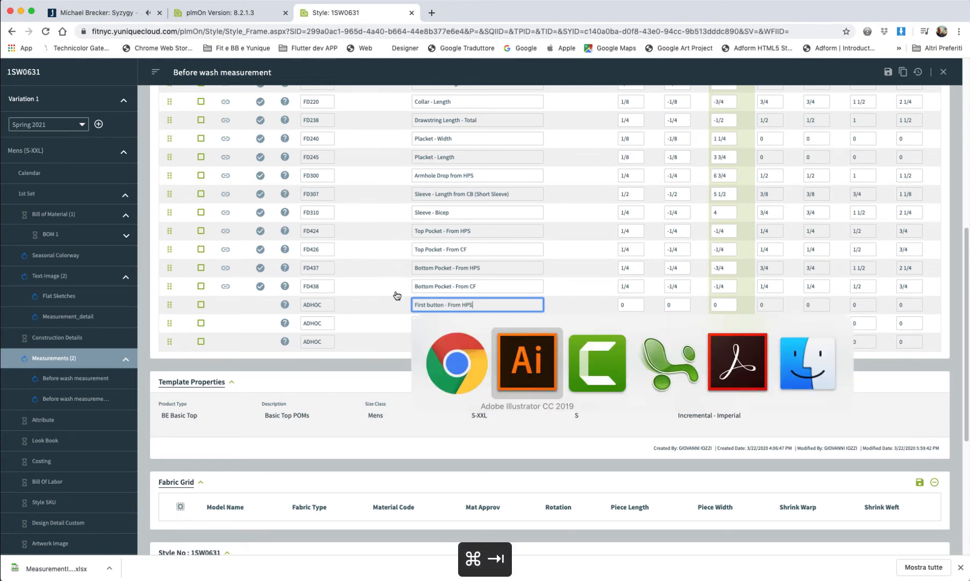
key(super+Tab)
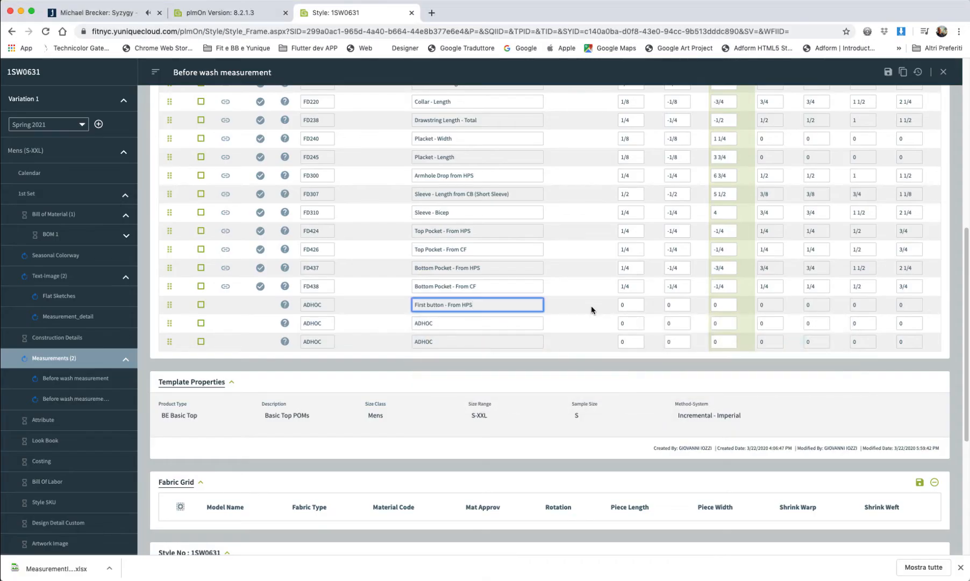
click(721, 305)
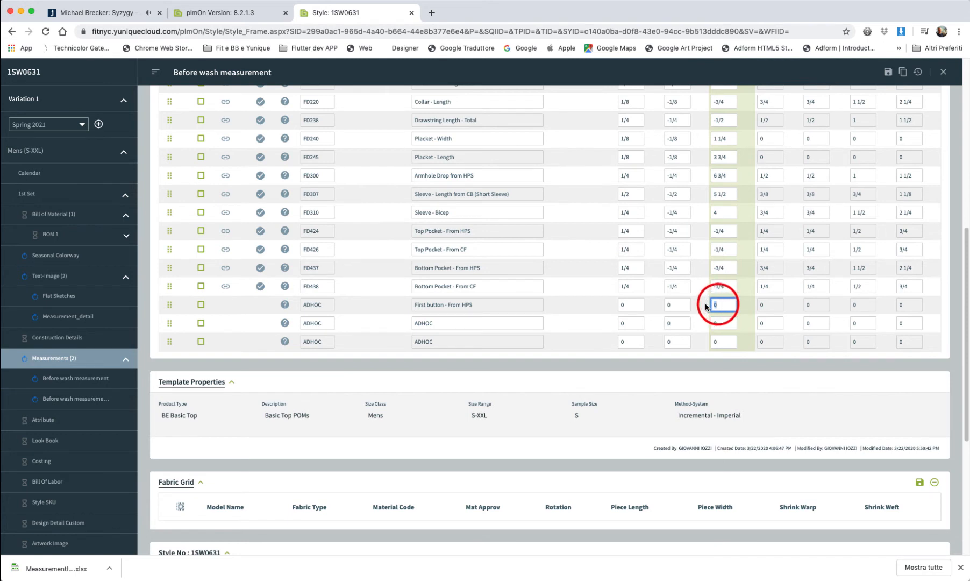
text(3 1/4)
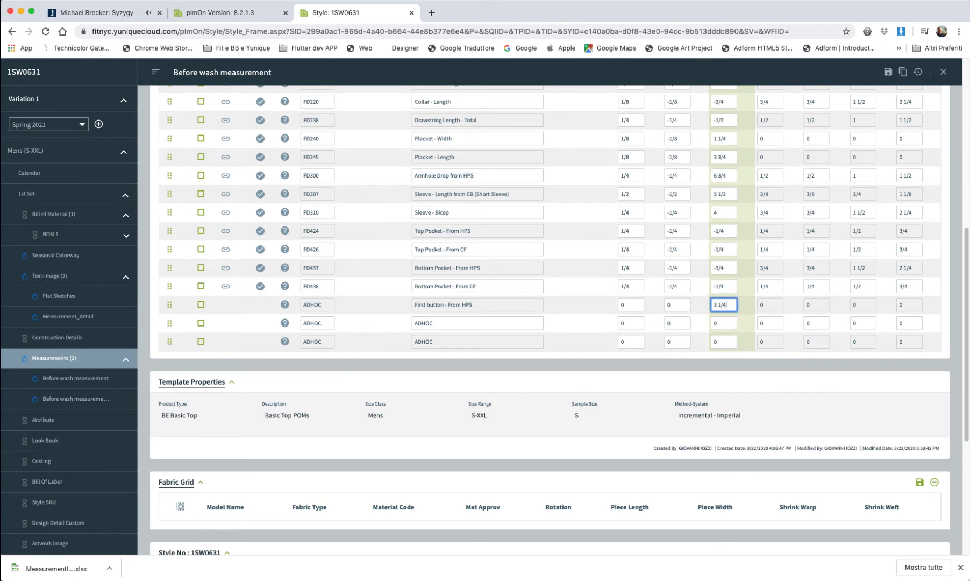
Describe the second ADHOC row as "Second color stripe - From HPS" and set its S value to 8 1/2
click(445, 323)
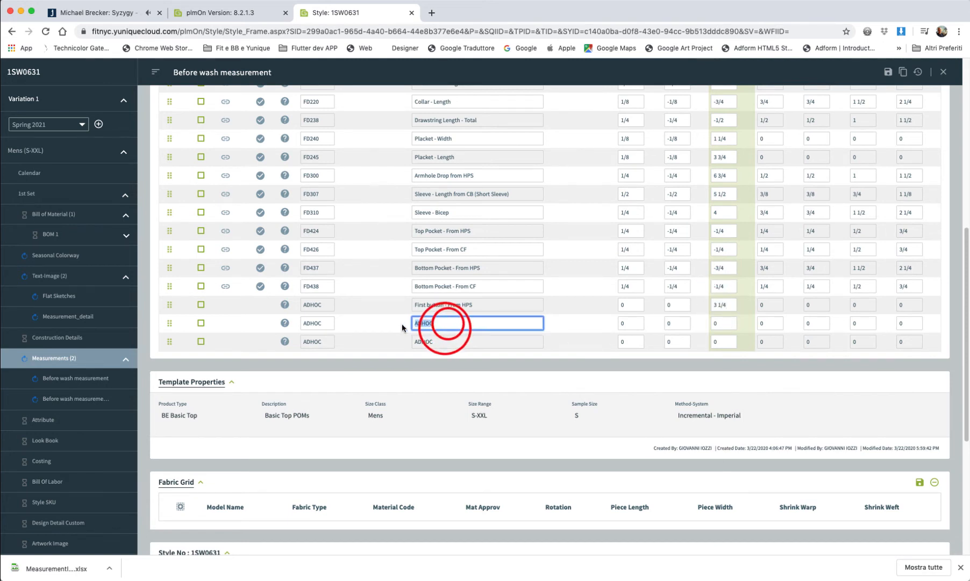
text(Second color stripe - From HPS)
key(Tab)
key(Tab)
key(Tab)
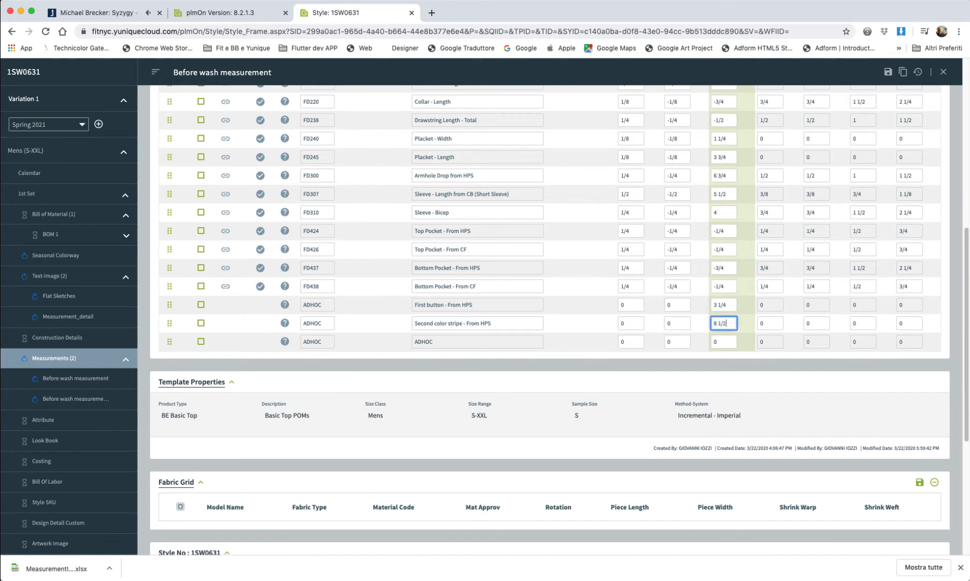
Describe the third ADHOC row as "Second color Stripe - Height" with an S value of 5, and save the worksheet
double_click(434, 342)
key(BackSpace)
scroll(442, 340, down, 2)
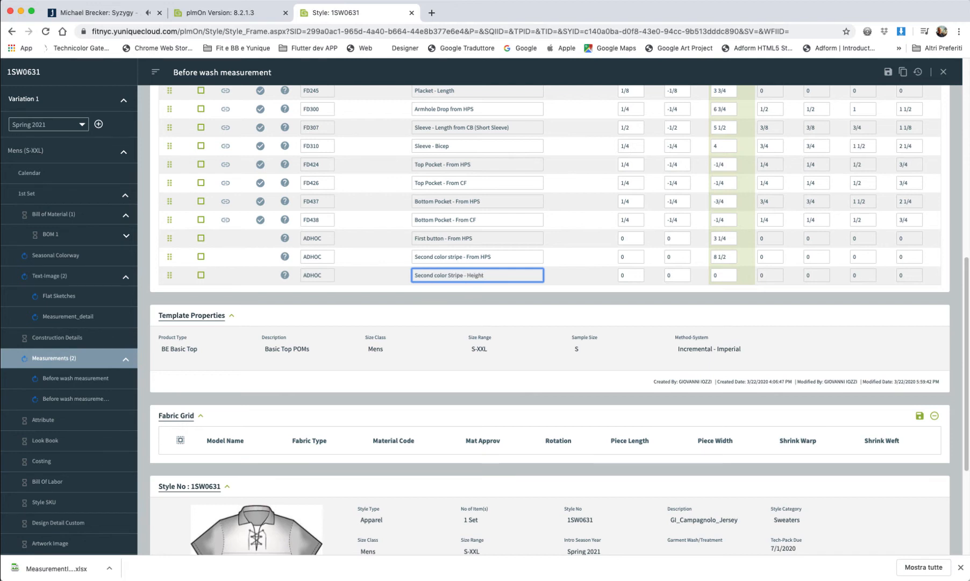
key(Tab)
key(Tab)
key(Tab)
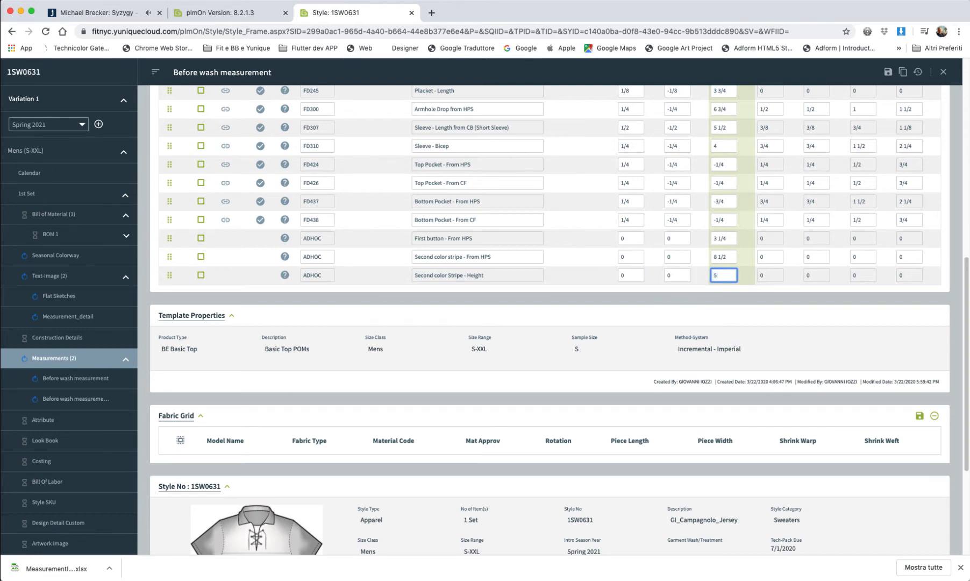
text(5)
key(Tab)
scroll(505, 297, up, 3)
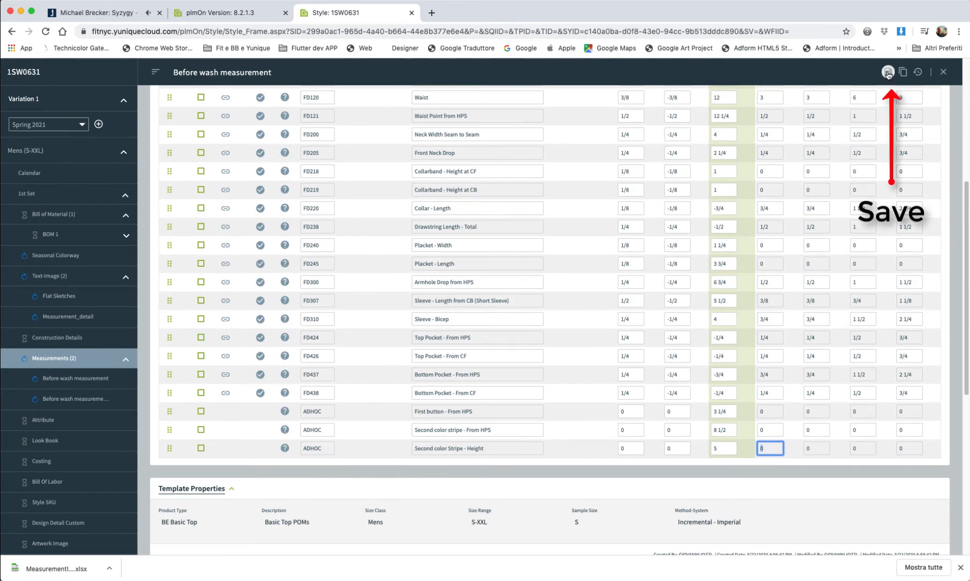
click(887, 73)
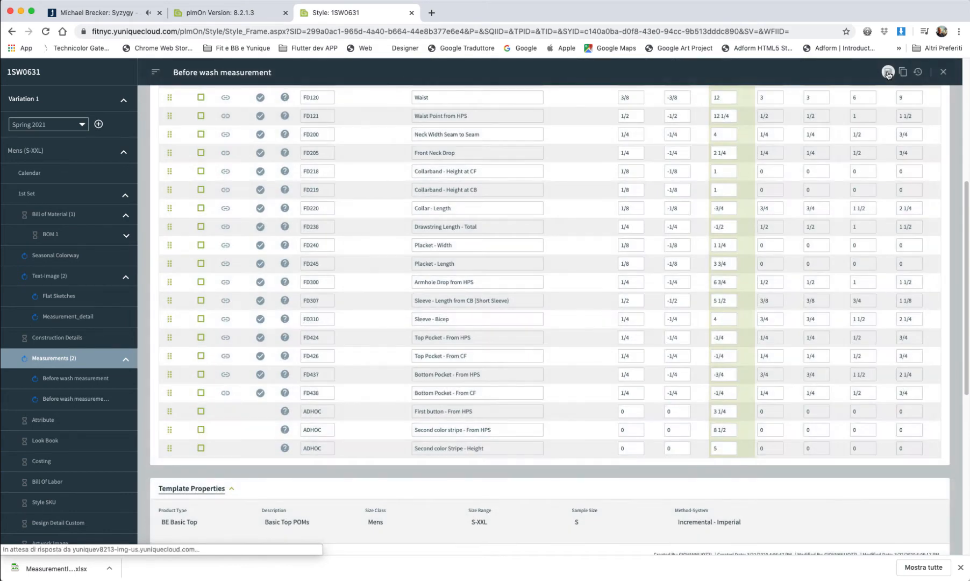
Copy the -1/4 minus tolerance of Bottom Pocket - From CF into the -Tol of all three ADHOC rows
scroll(682, 326, down, 2)
click(682, 327)
key(super+c)
click(675, 346)
key(super+v)
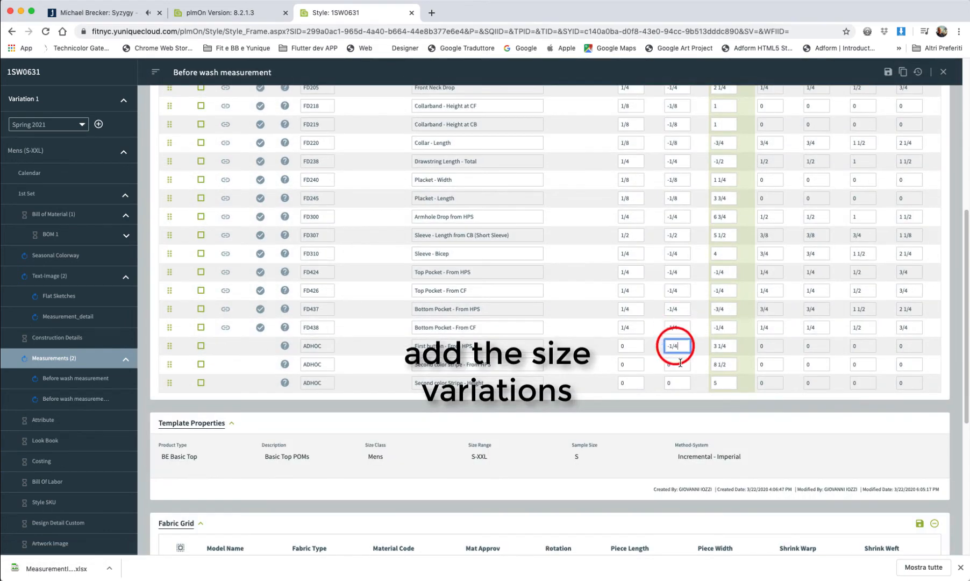
click(680, 363)
key(super+v)
click(675, 382)
key(super+v)
Paste the copied -1/4 into the +Tol of all three ADHOC rows
click(630, 346)
key(super+v)
click(630, 363)
key(super+v)
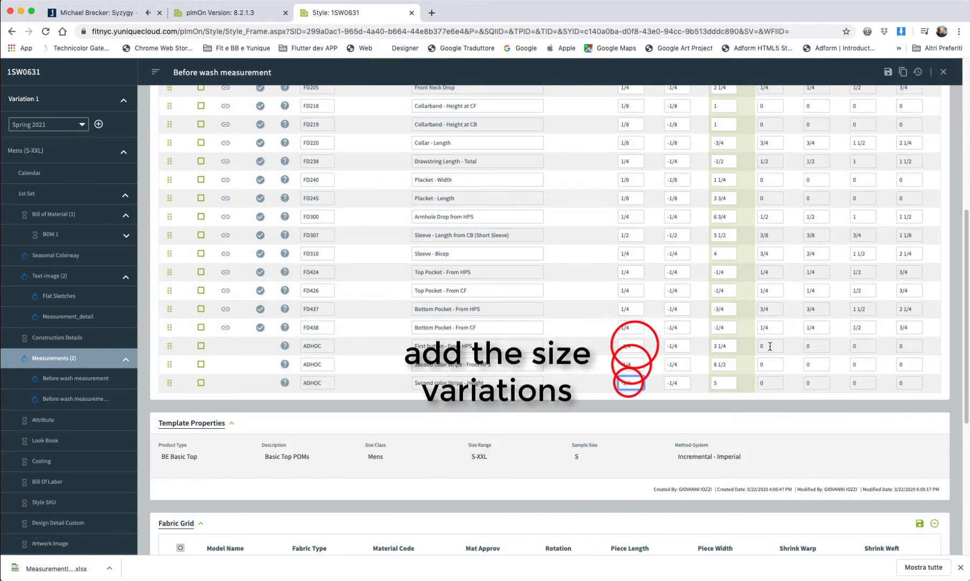
click(630, 382)
key(super+v)
Set the First button - From HPS size increments to 1/4 for M and L, 1/2 for XL and 3/4 for XXL
click(771, 327)
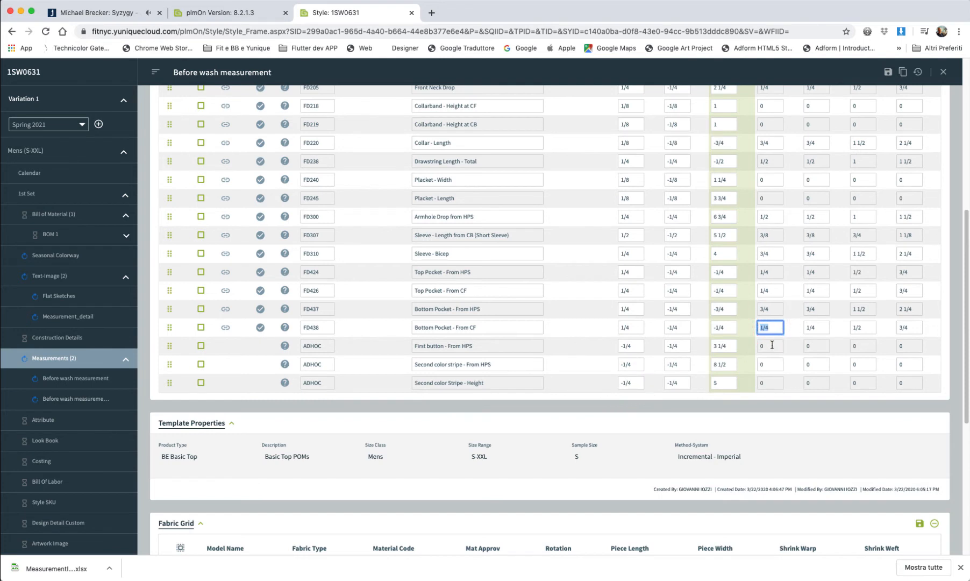
text(1/4)
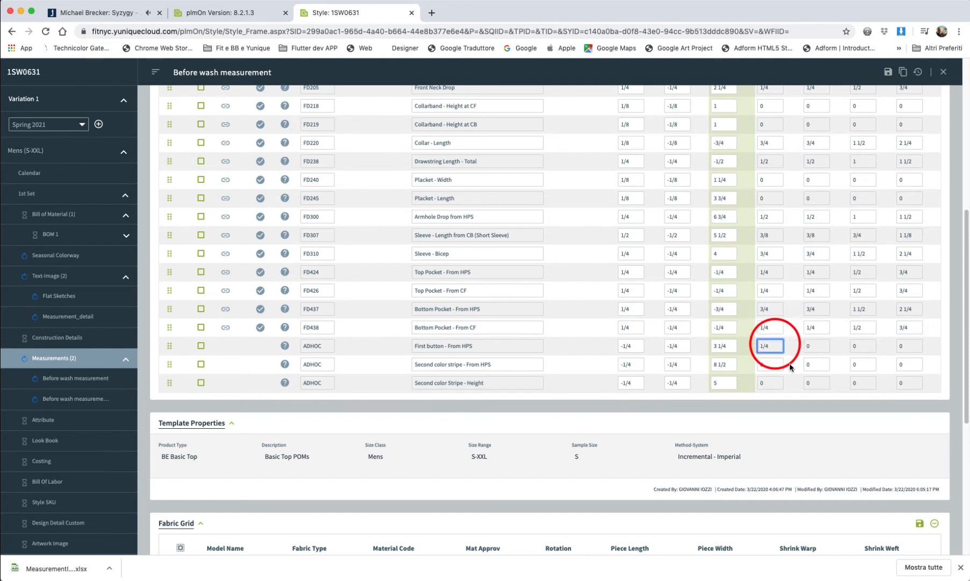
click(817, 346)
text(1/4)
click(860, 346)
text(1/2)
click(908, 346)
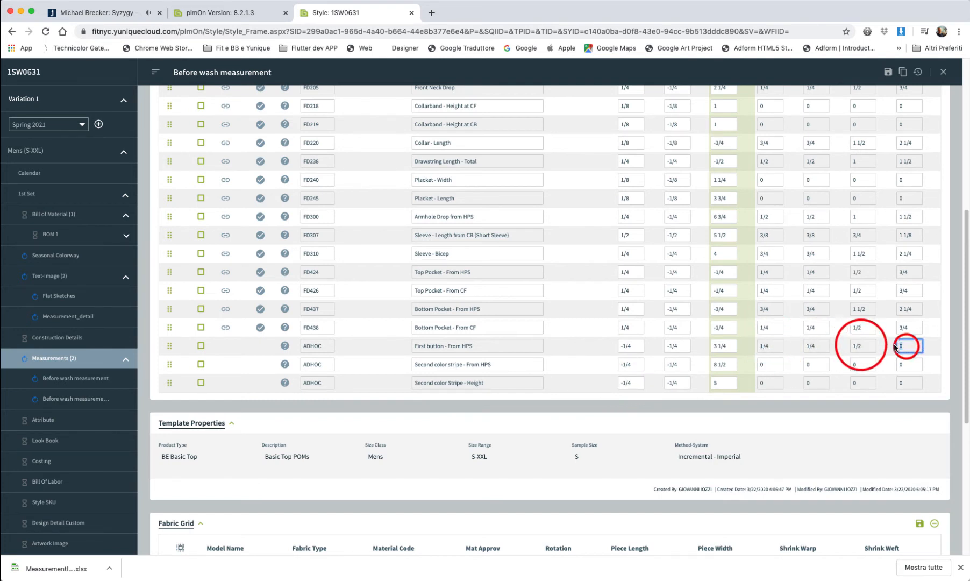
text(3/4)
Set the Second color stripe - From HPS size increments to 1/4 for M, L, XL and XXL
click(768, 365)
text(1/4)
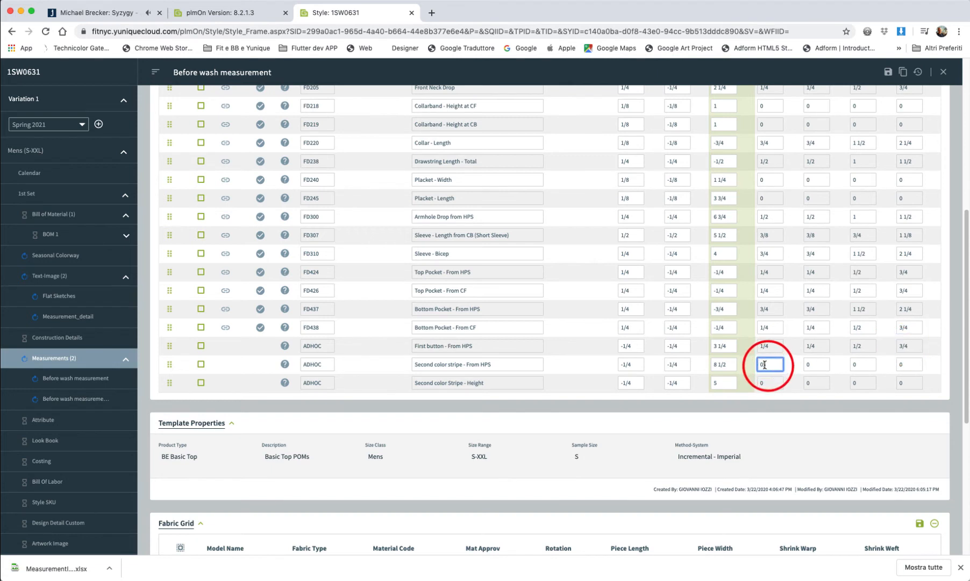
click(816, 364)
text(1/4)
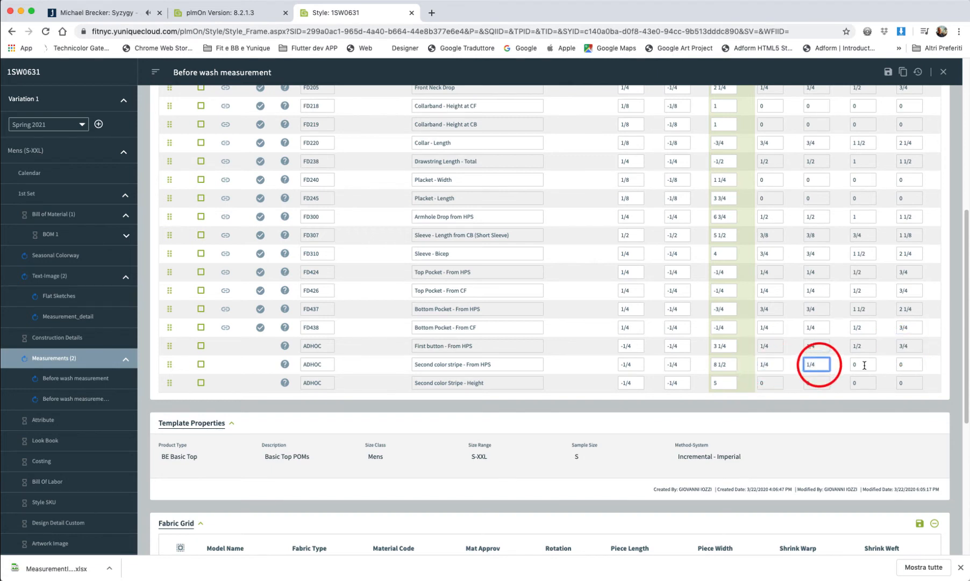
click(863, 365)
text(1/4)
click(908, 364)
text(1/4)
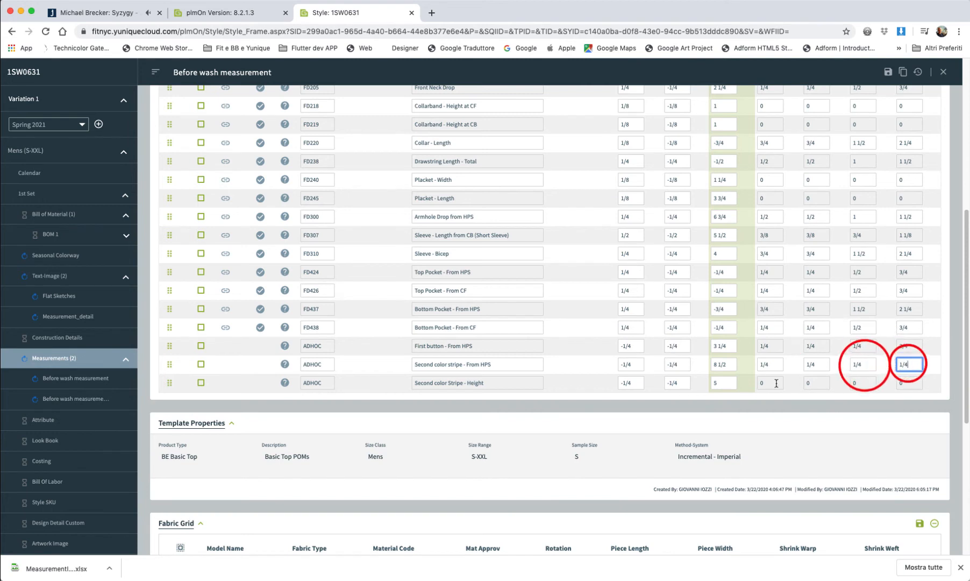
Set the Second color Stripe - Height size increments to 1/4 for M and L
click(770, 382)
text(1/4)
click(816, 382)
text(1/4)
Set the increments of both second color stripe rows to 1/2 for XL and 3/4 for XXL, and save and close the worksheet editing
click(859, 365)
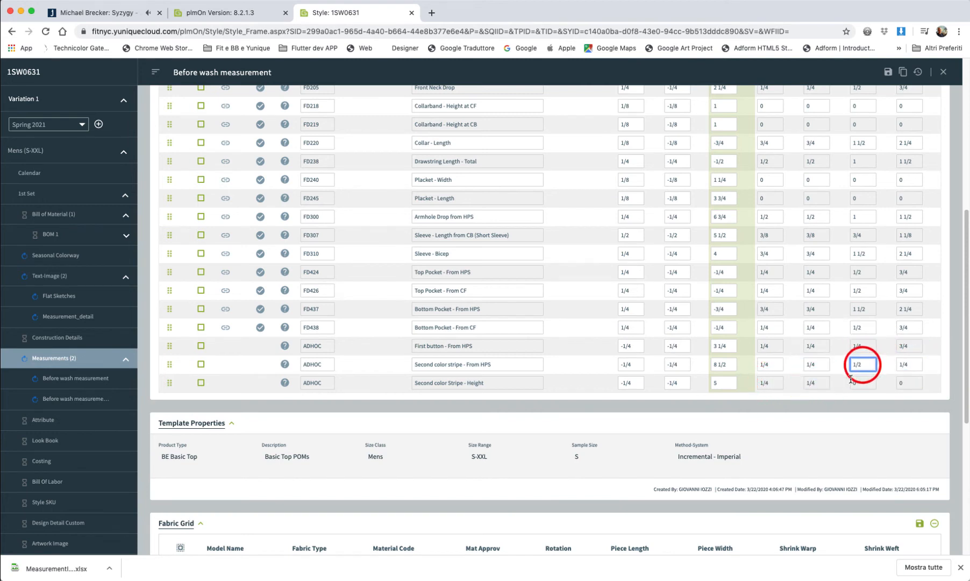
text(1/2)
click(862, 382)
text(1/2)
click(908, 364)
text(3/4)
click(908, 382)
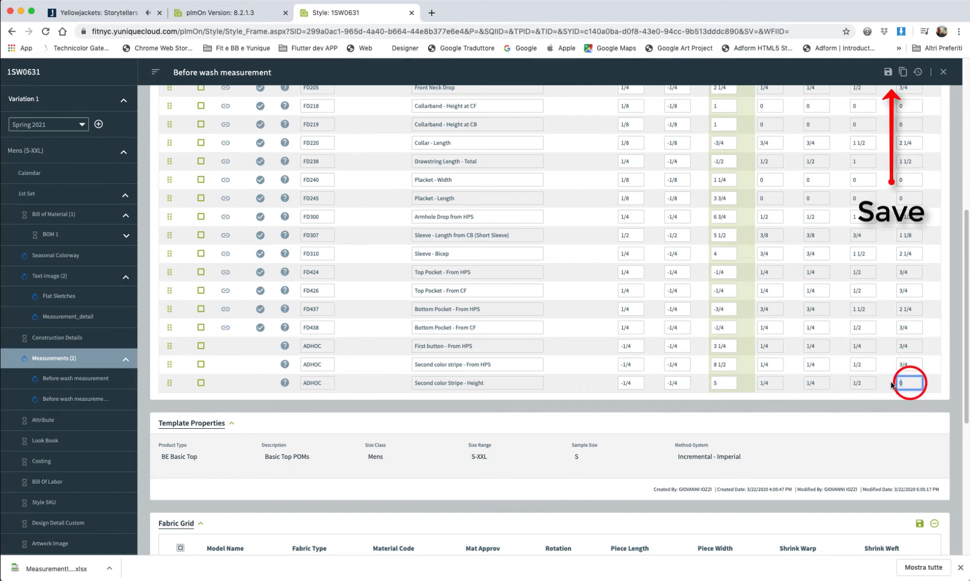
text(3/4)
click(888, 71)
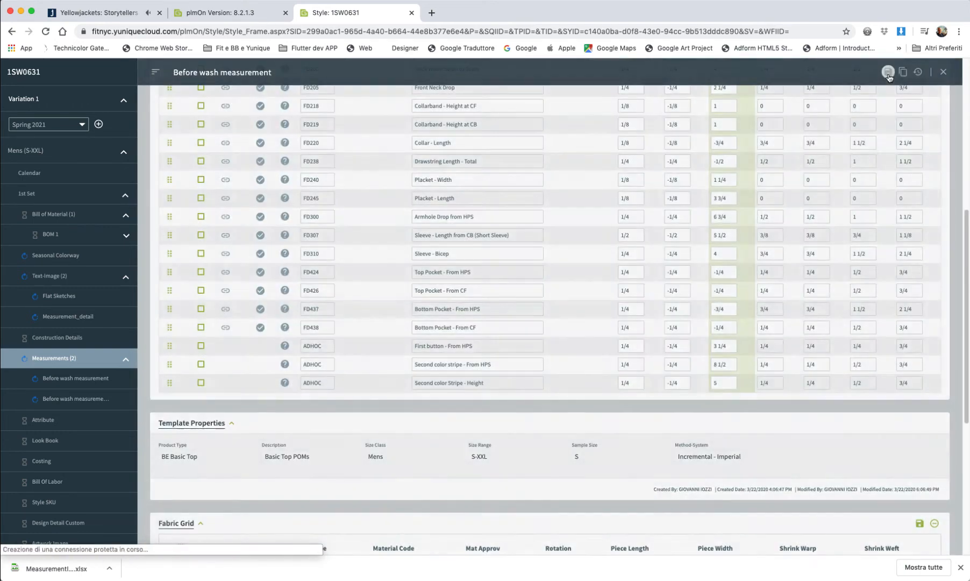
click(943, 72)
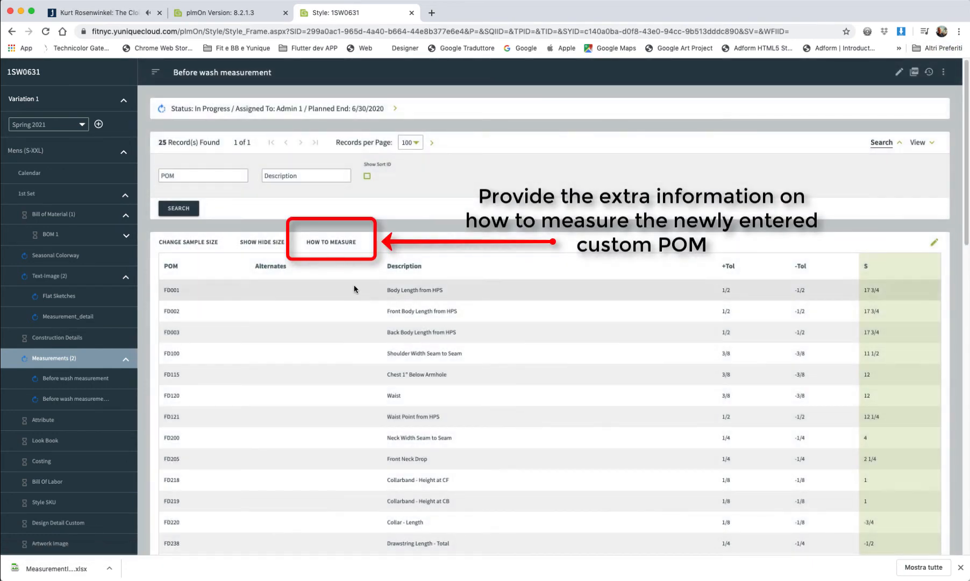
click(332, 243)
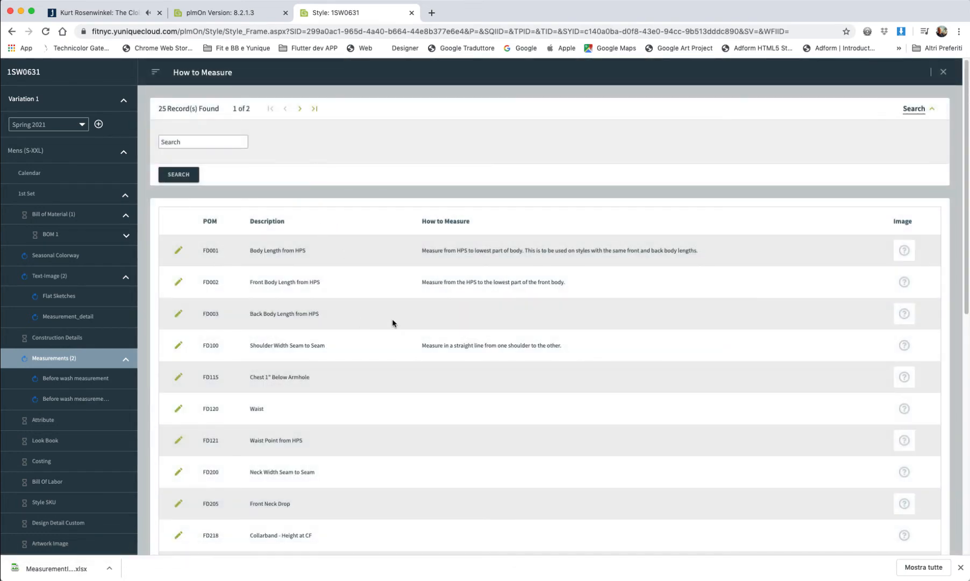
drag(965, 186, 966, 432)
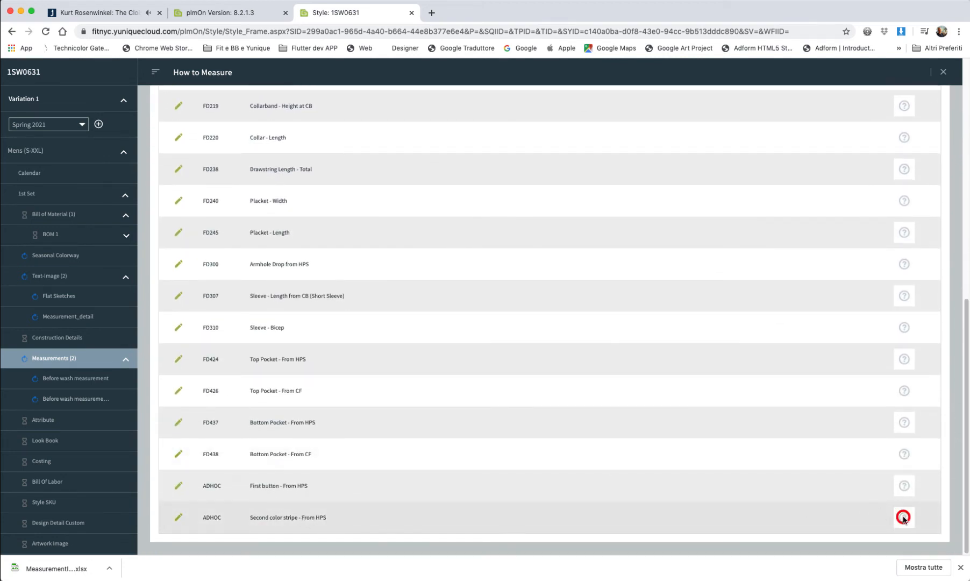
click(178, 517)
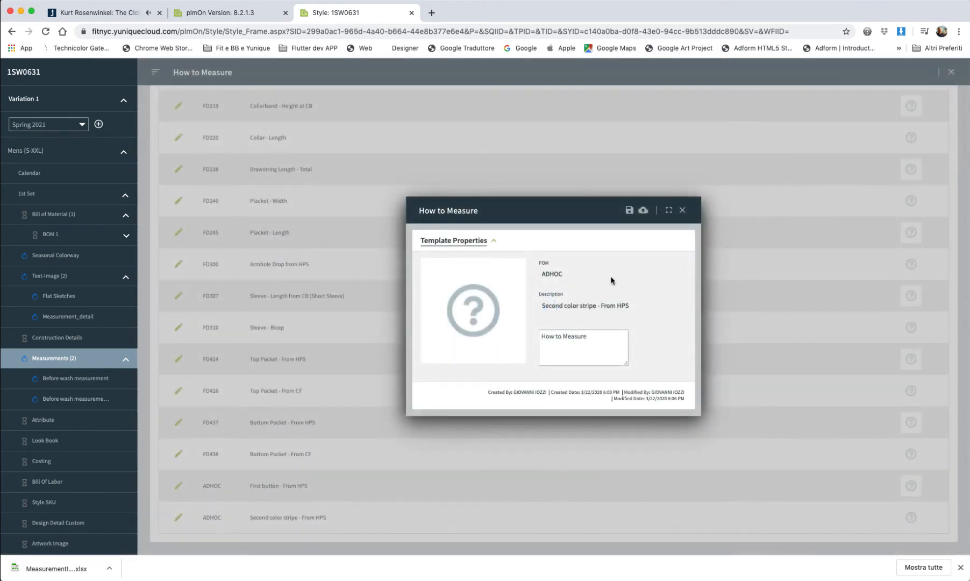
click(643, 210)
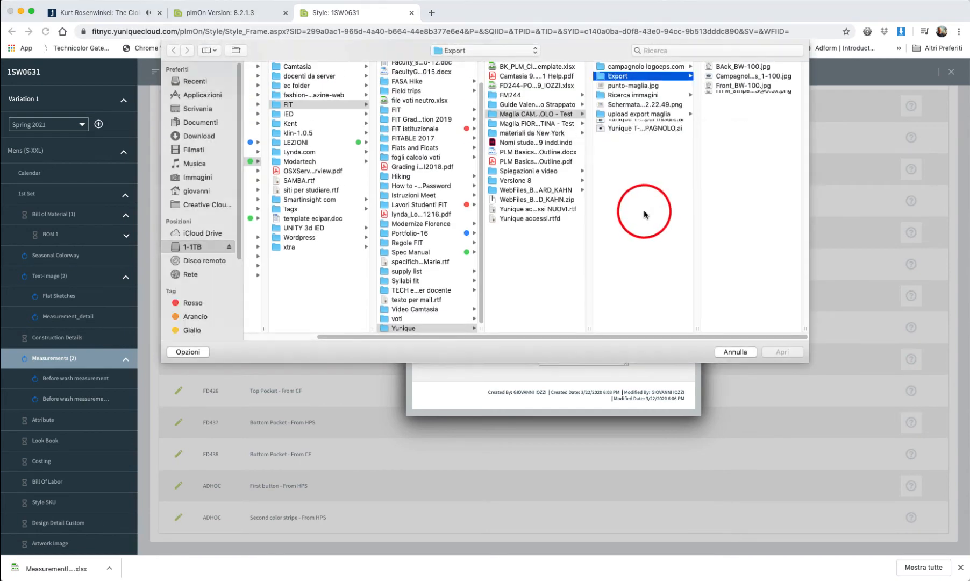
click(731, 96)
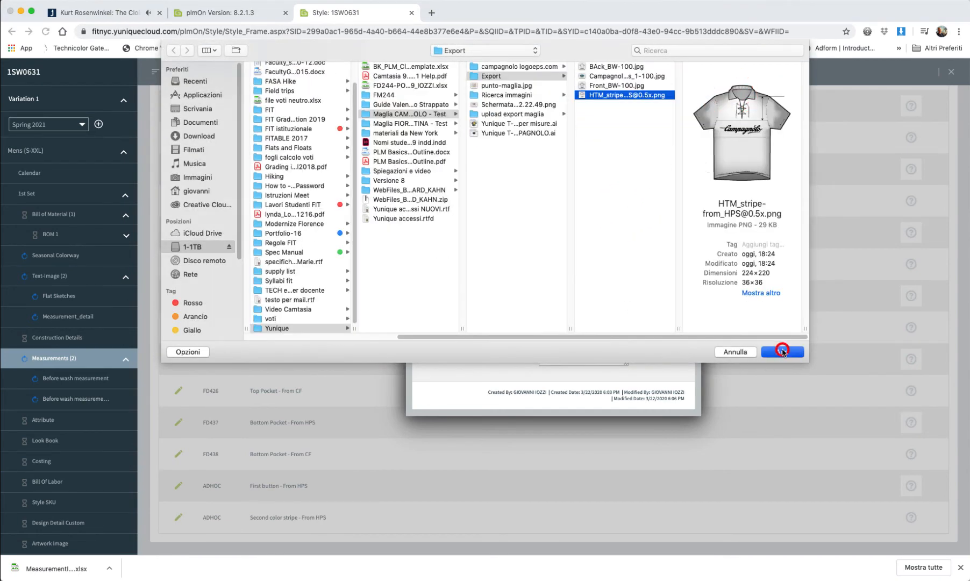
click(782, 351)
Paste the written measuring instructions into How to Measure, remove the leading blank line, capitalize "Lay" and end the text with a period
click(574, 349)
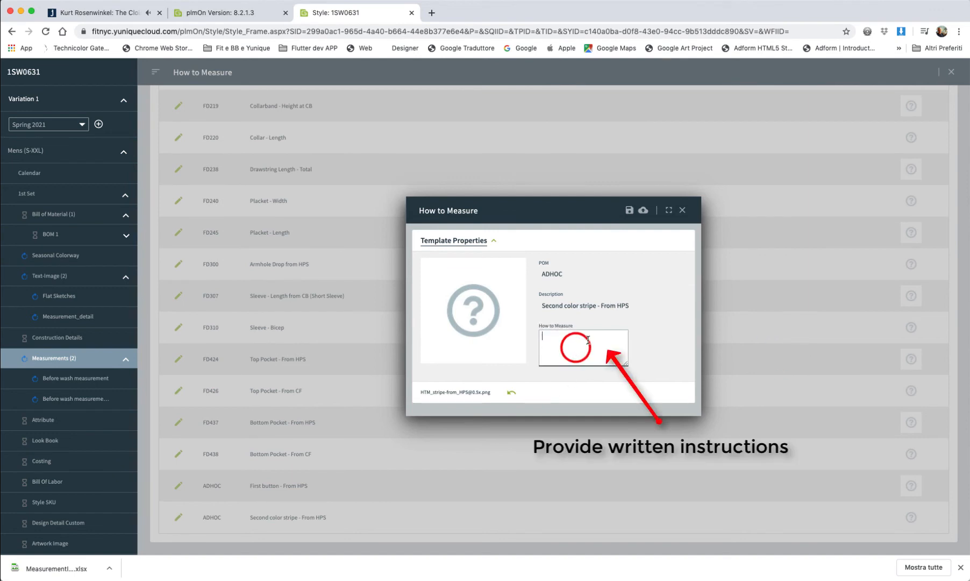
key(super+v)
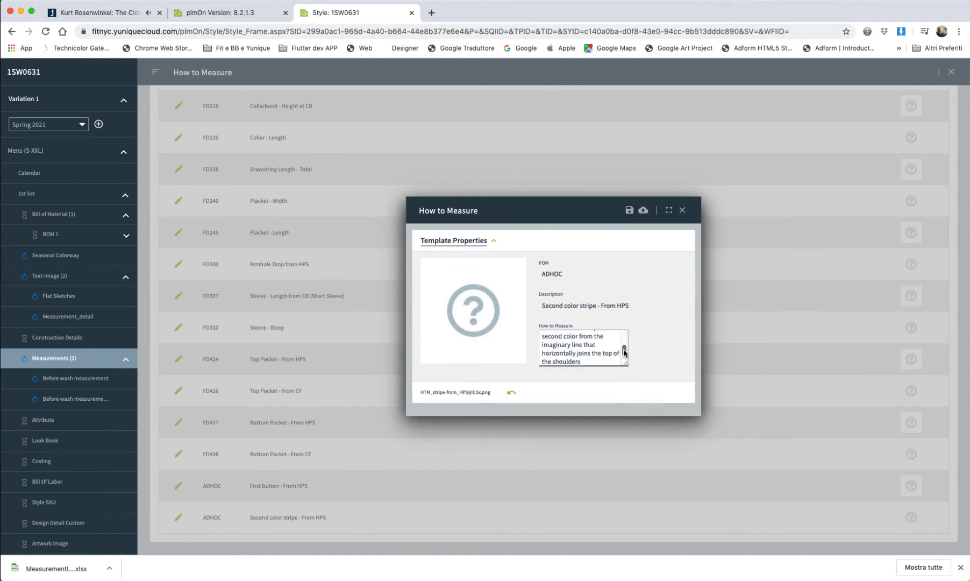
drag(624, 352, 624, 337)
click(542, 344)
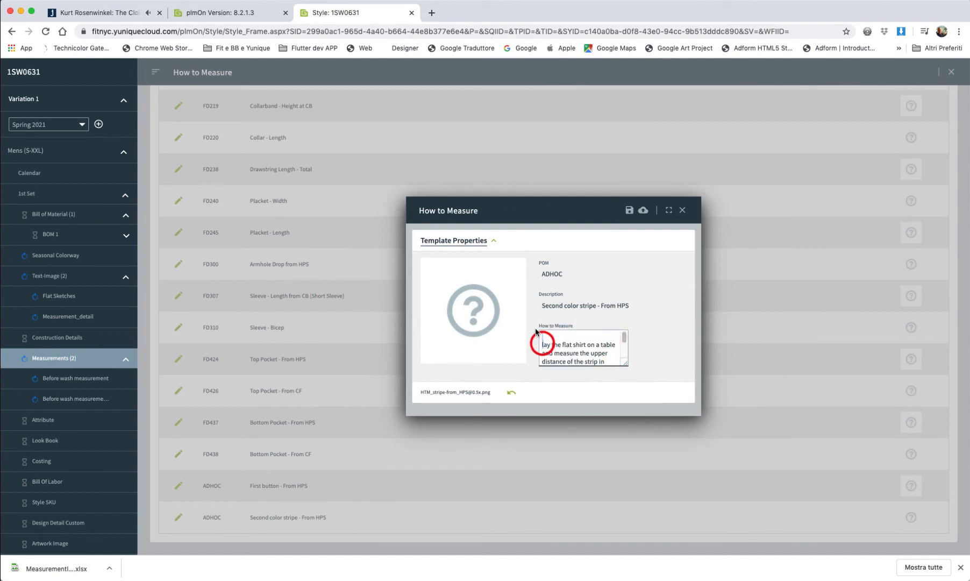
text(L)
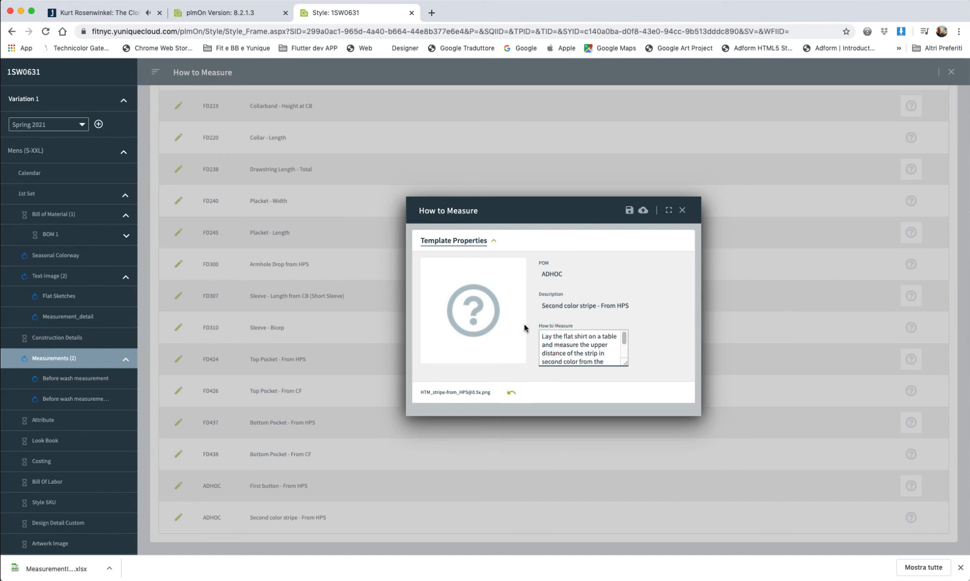
drag(624, 338, 623, 350)
click(585, 360)
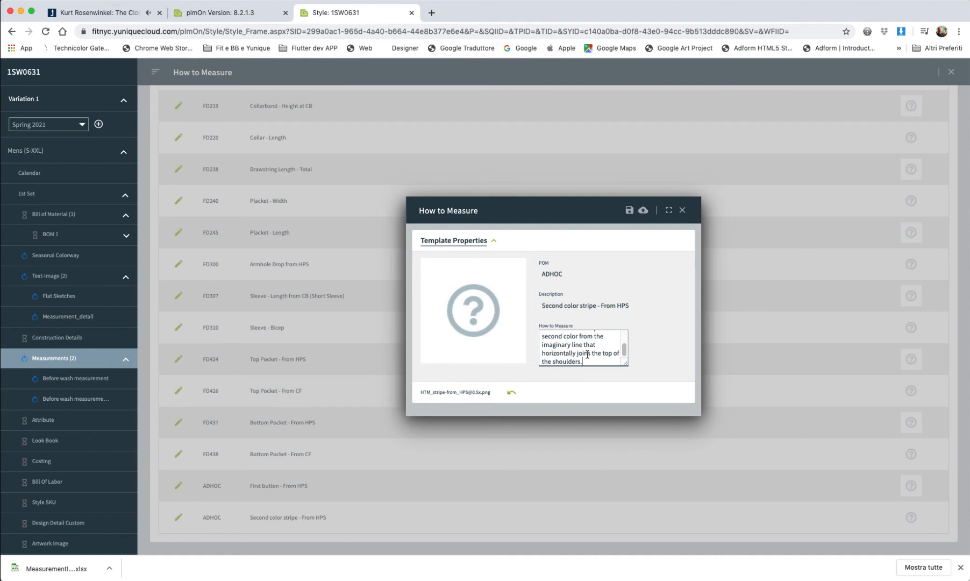
Save the How to Measure entry, and close it and the How to Measure list
click(629, 210)
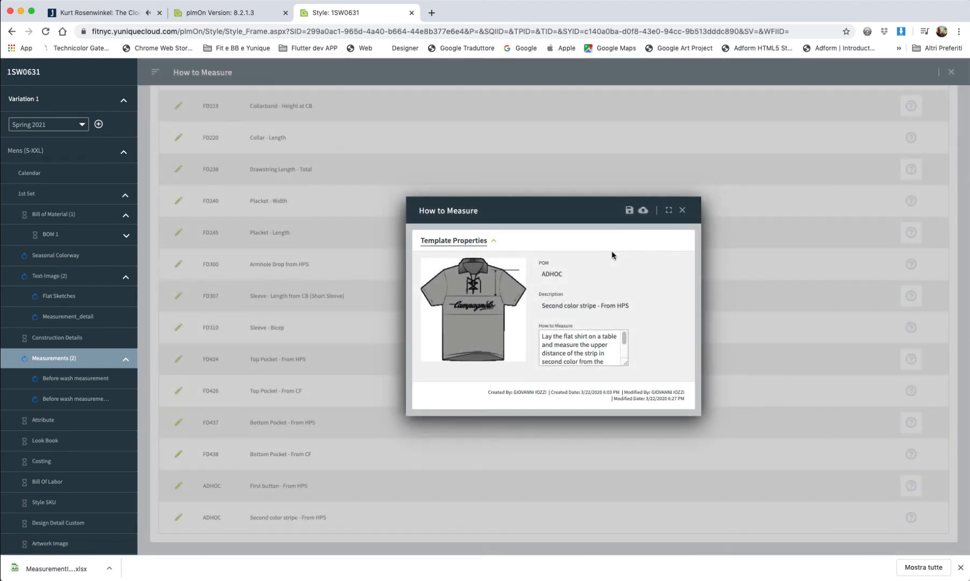
click(629, 210)
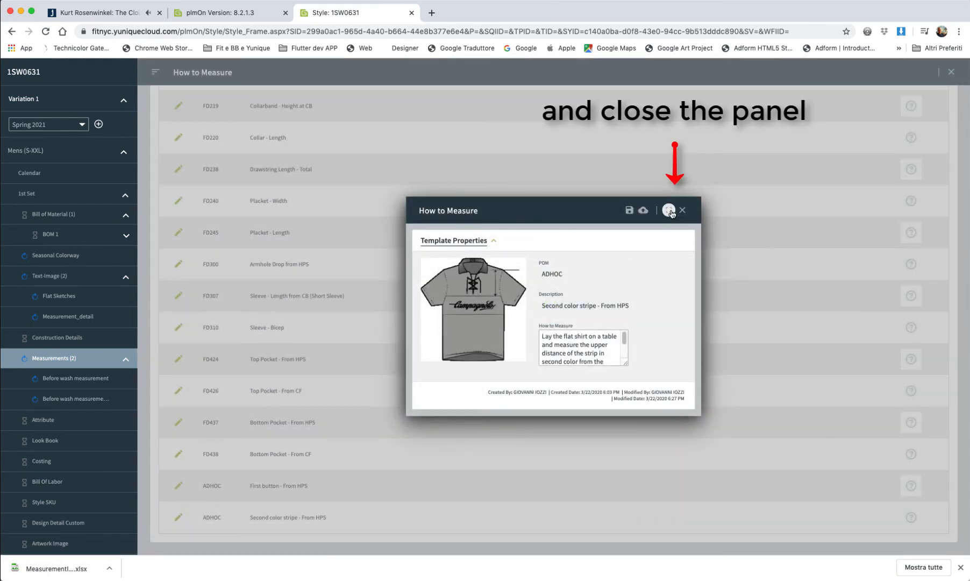
click(669, 211)
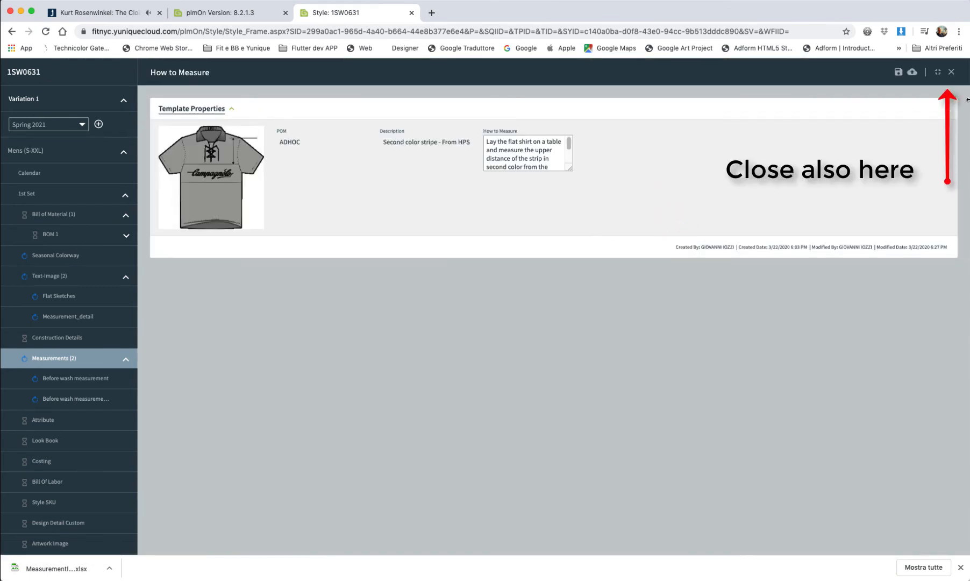
click(951, 73)
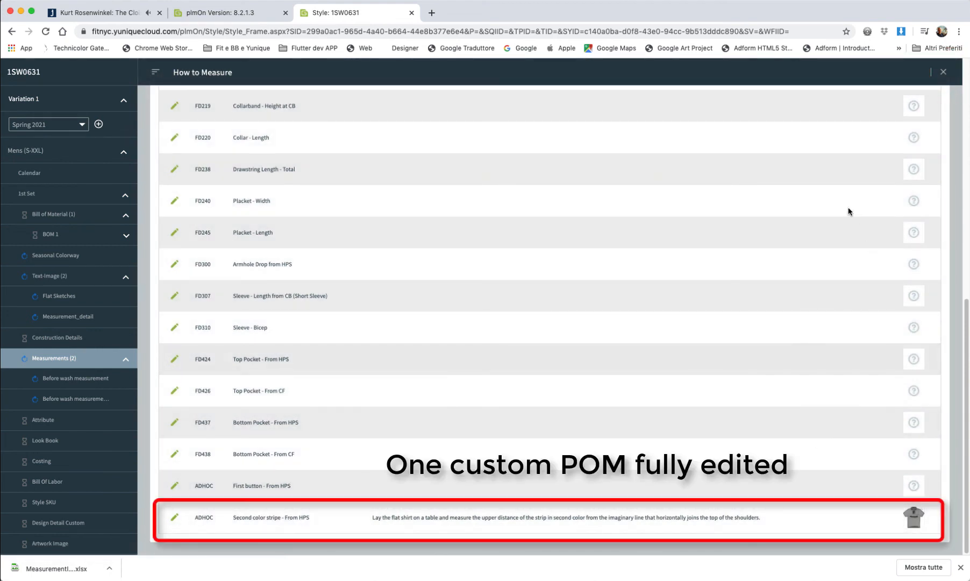
click(943, 73)
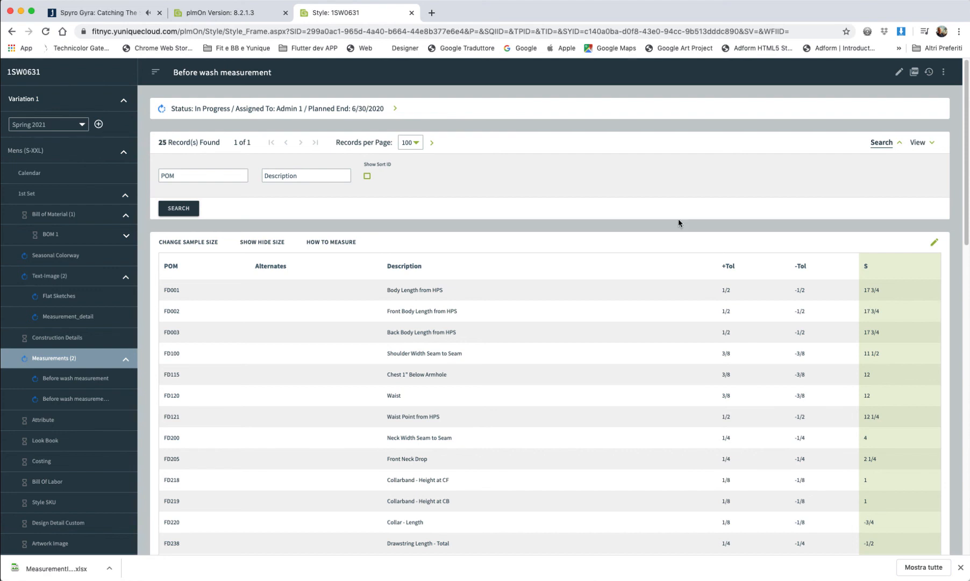
Export the before-wash measurement worksheet to Excel as MeasurementInfo.xlsx in the Maglia CAMPAGNOLO - Test folder
click(944, 75)
click(936, 94)
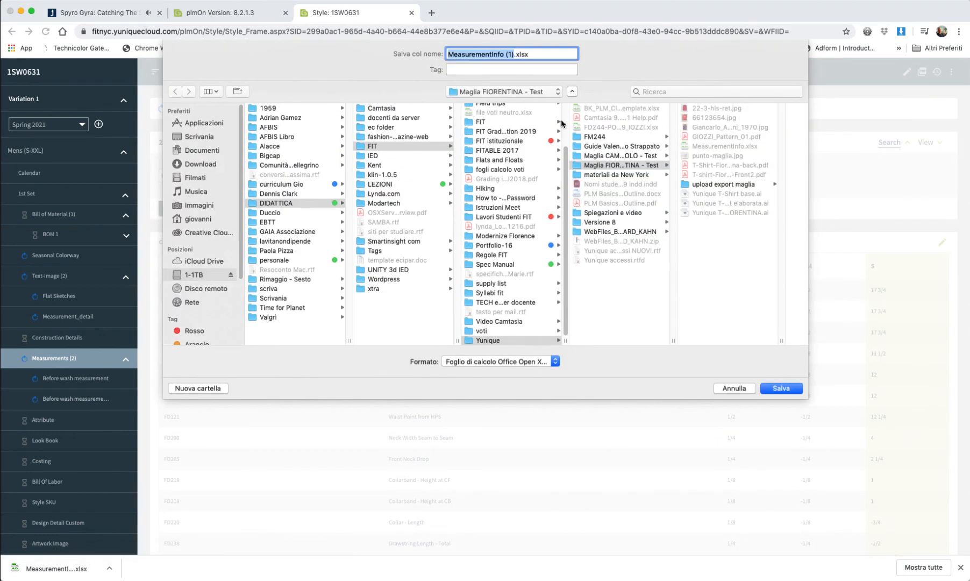
click(629, 155)
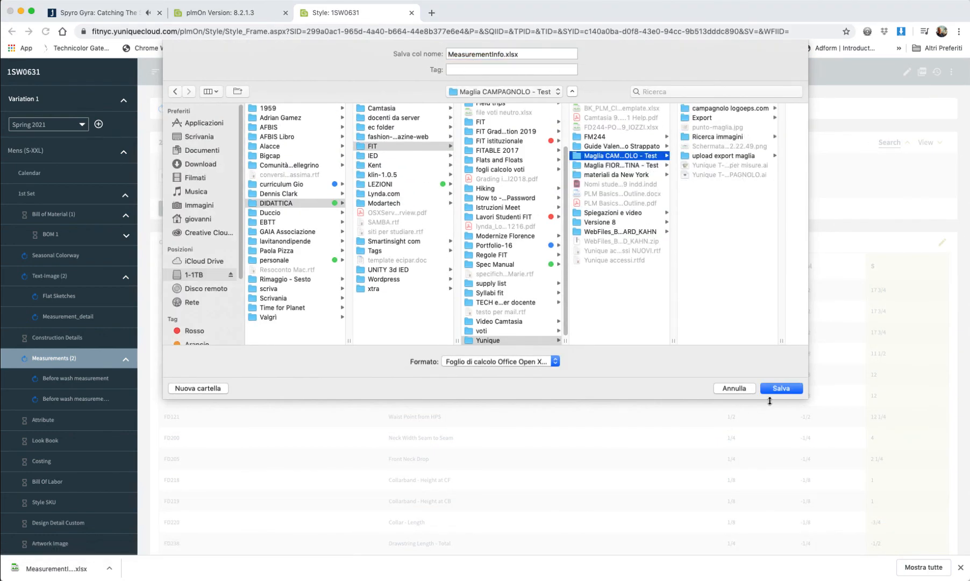
click(791, 388)
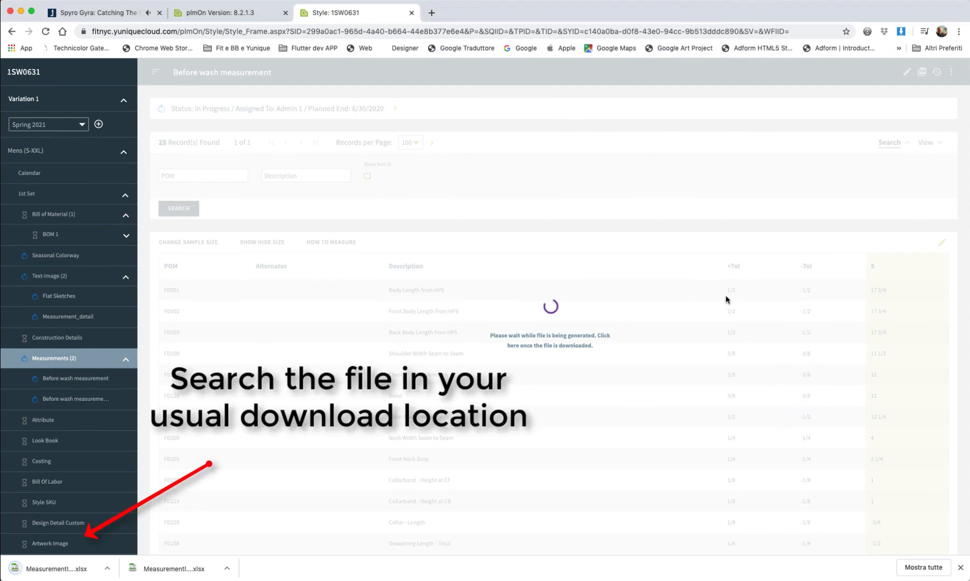
Show the downloaded MeasurementInfo.xlsx in its folder and open it in the spreadsheet application to review the exported measurements
click(110, 568)
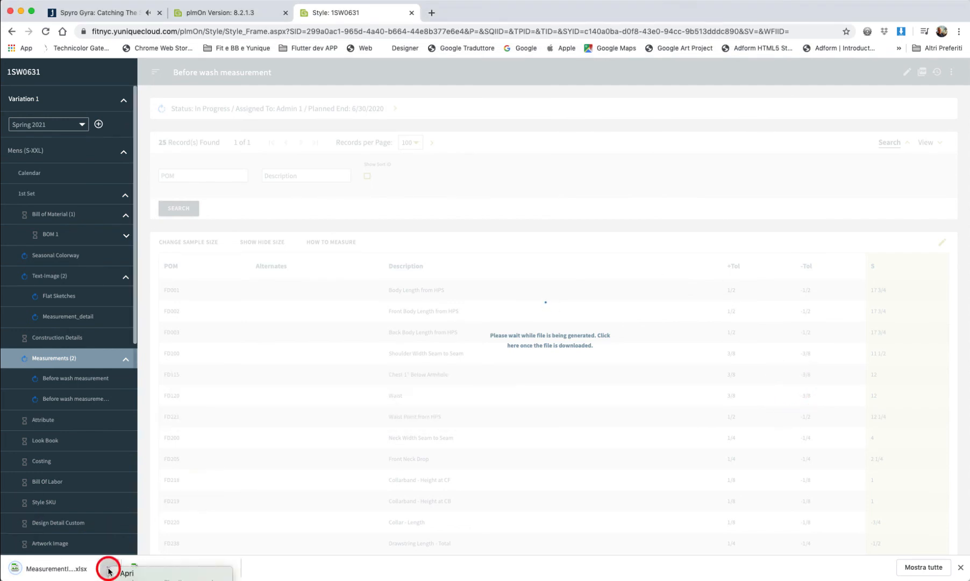
click(151, 580)
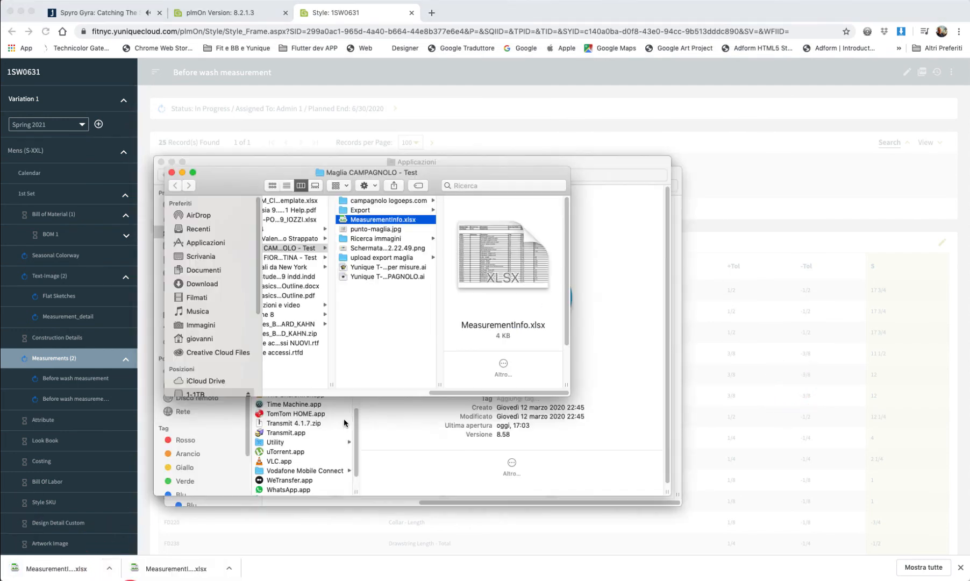
right_click(417, 220)
mouse_move(422, 233)
click(645, 251)
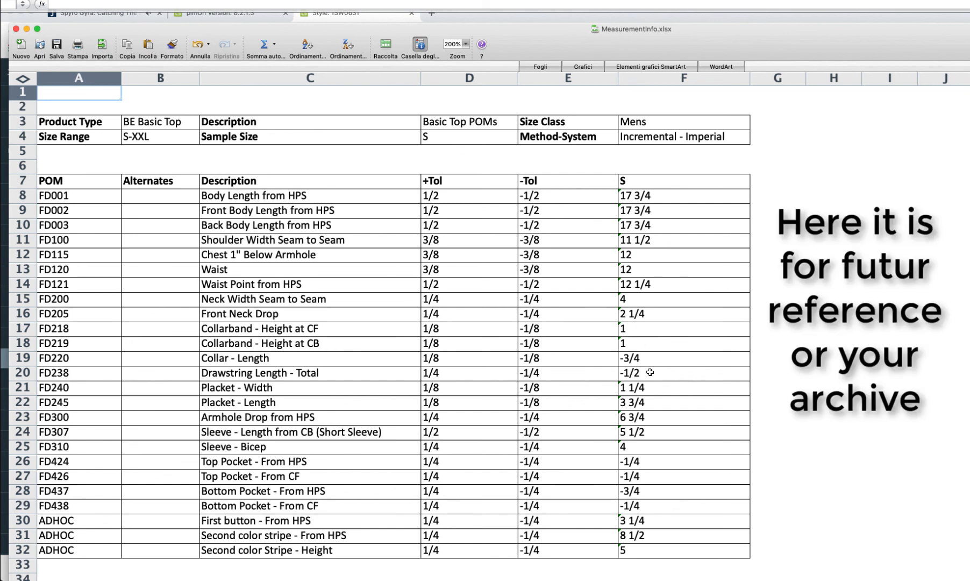
Switch back to the browser and close the page of style 1SW0631
key(super+Tab)
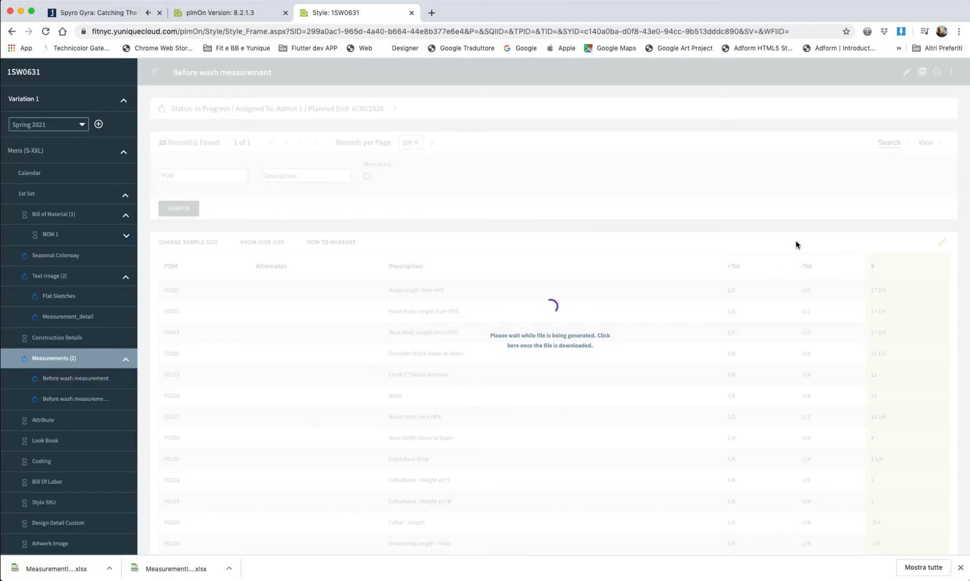
click(411, 12)
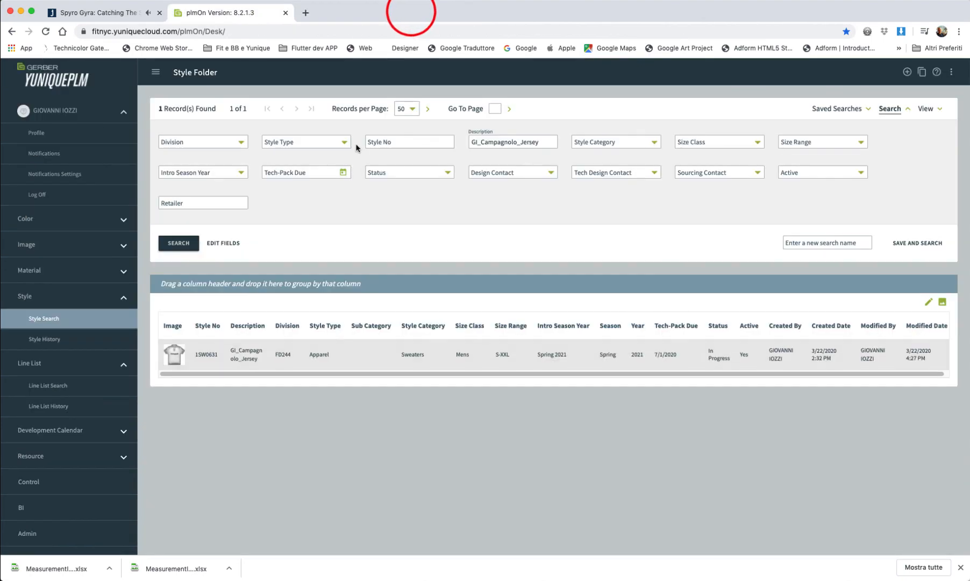